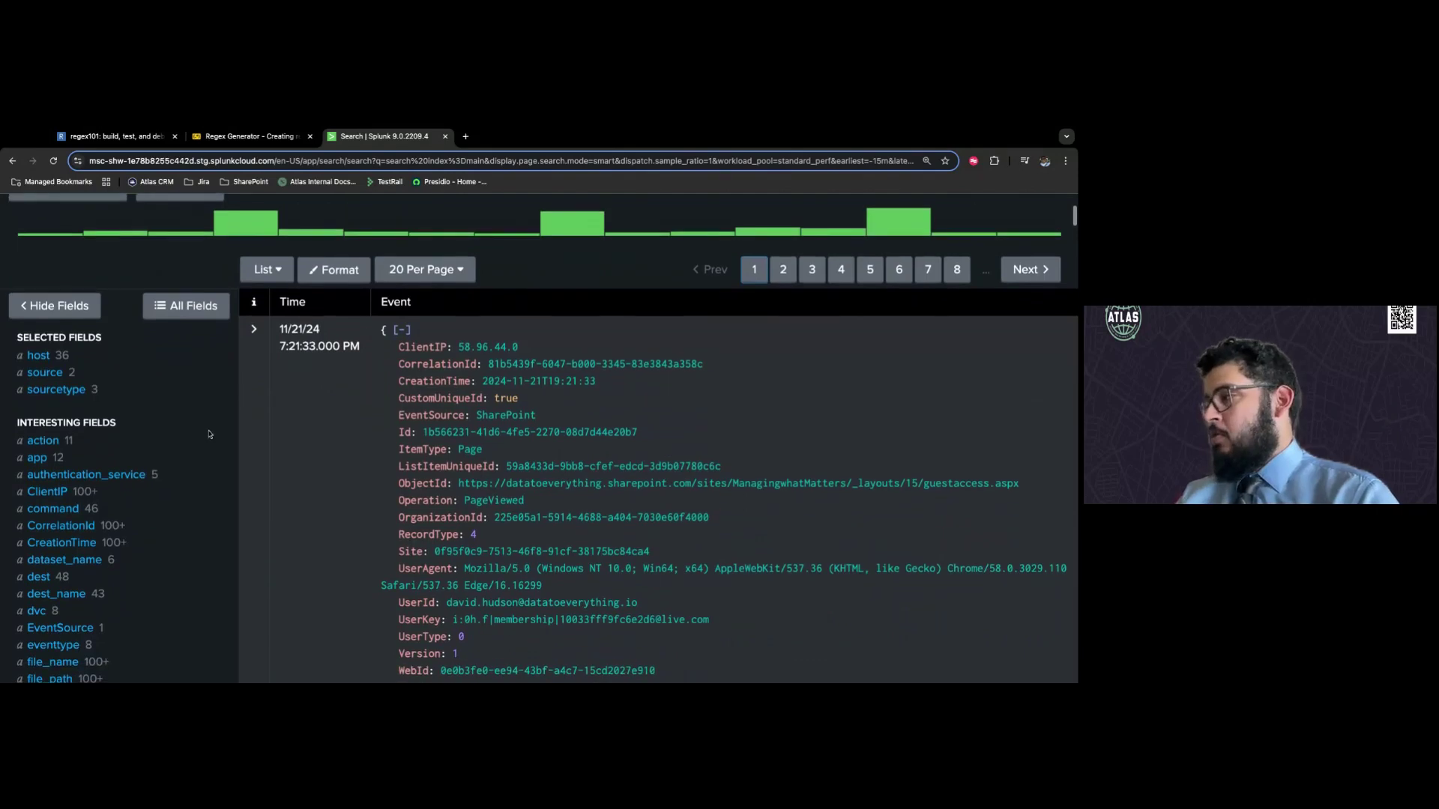
- Check the ClientIP field's top values and extend the index=main search with a regex command on ClientIP, ending in an equals sign
{"action": "left_click", "coordinate": [46, 493]}
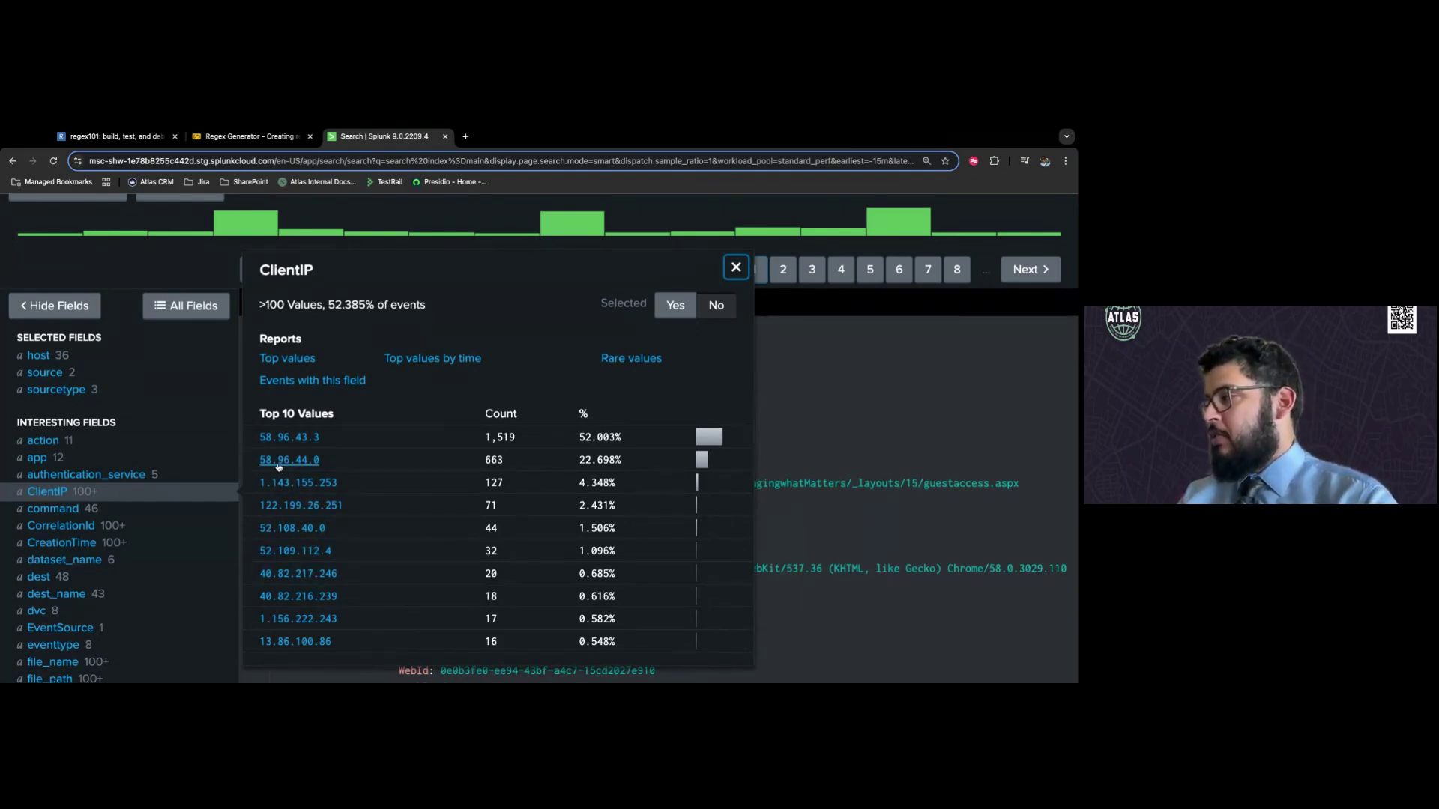
{"action": "scroll", "coordinate": [228, 350], "scroll_direction": "up", "scroll_amount": 4}
{"action": "left_click", "coordinate": [150, 331]}
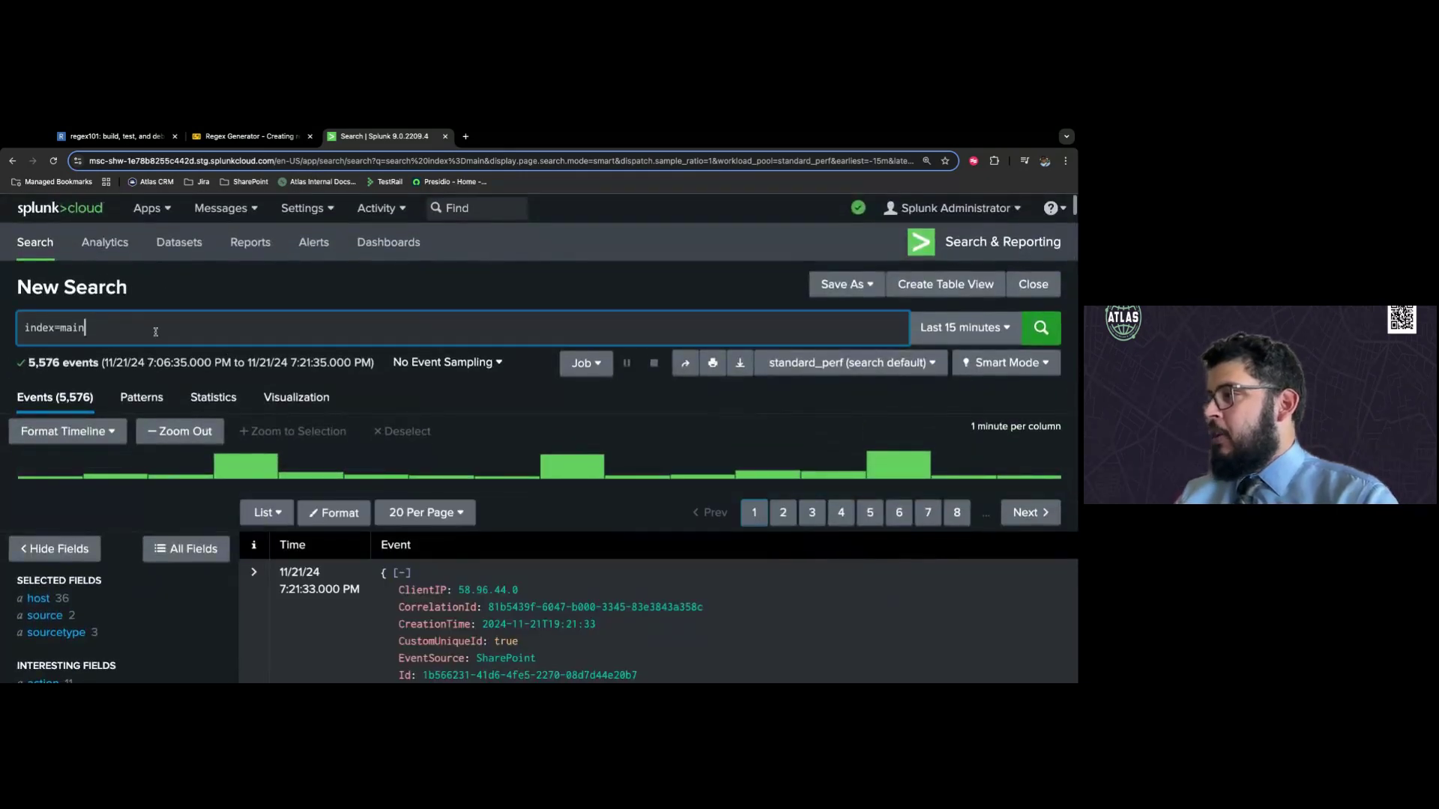
{"action": "type", "text": "|"}
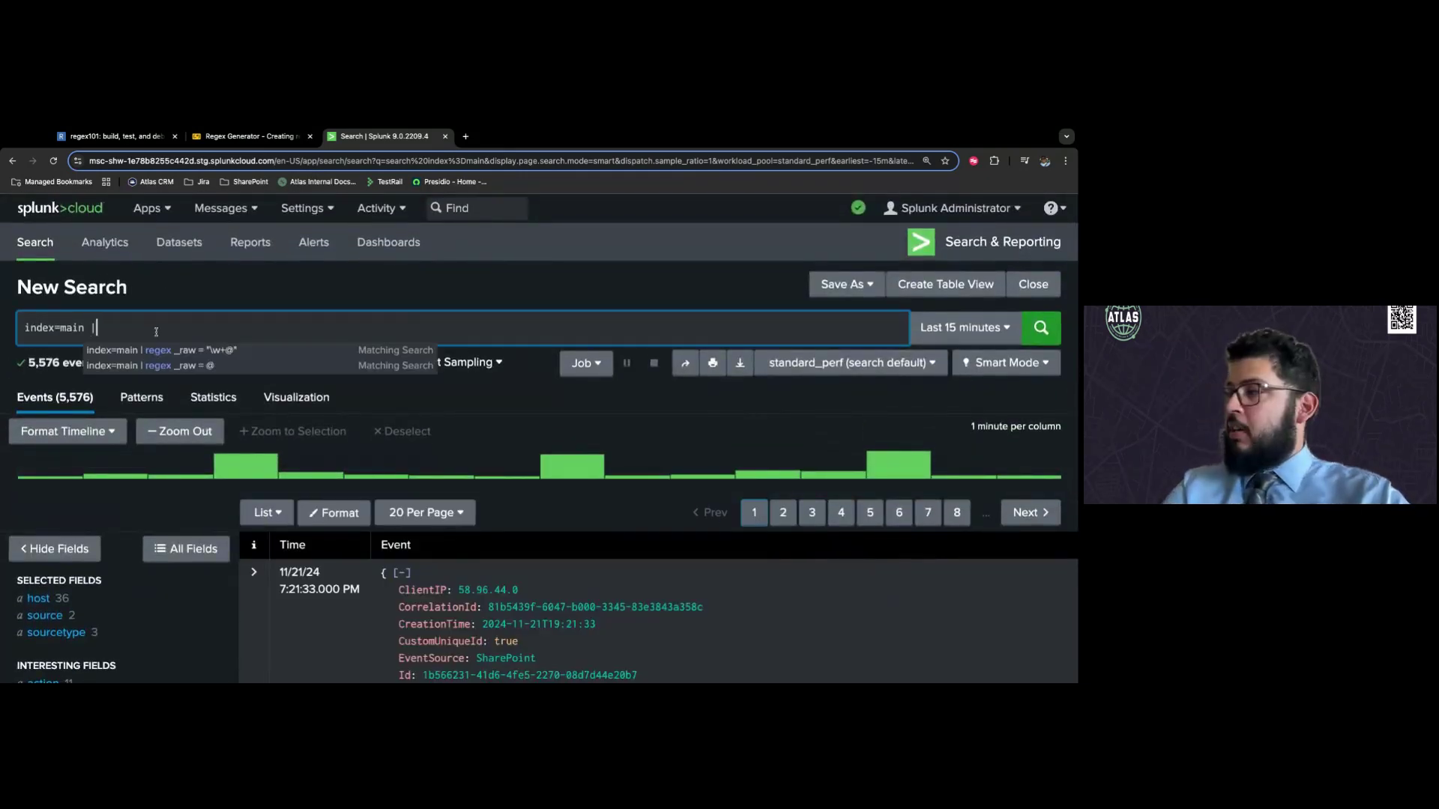
{"action": "type", "text": " regex"}
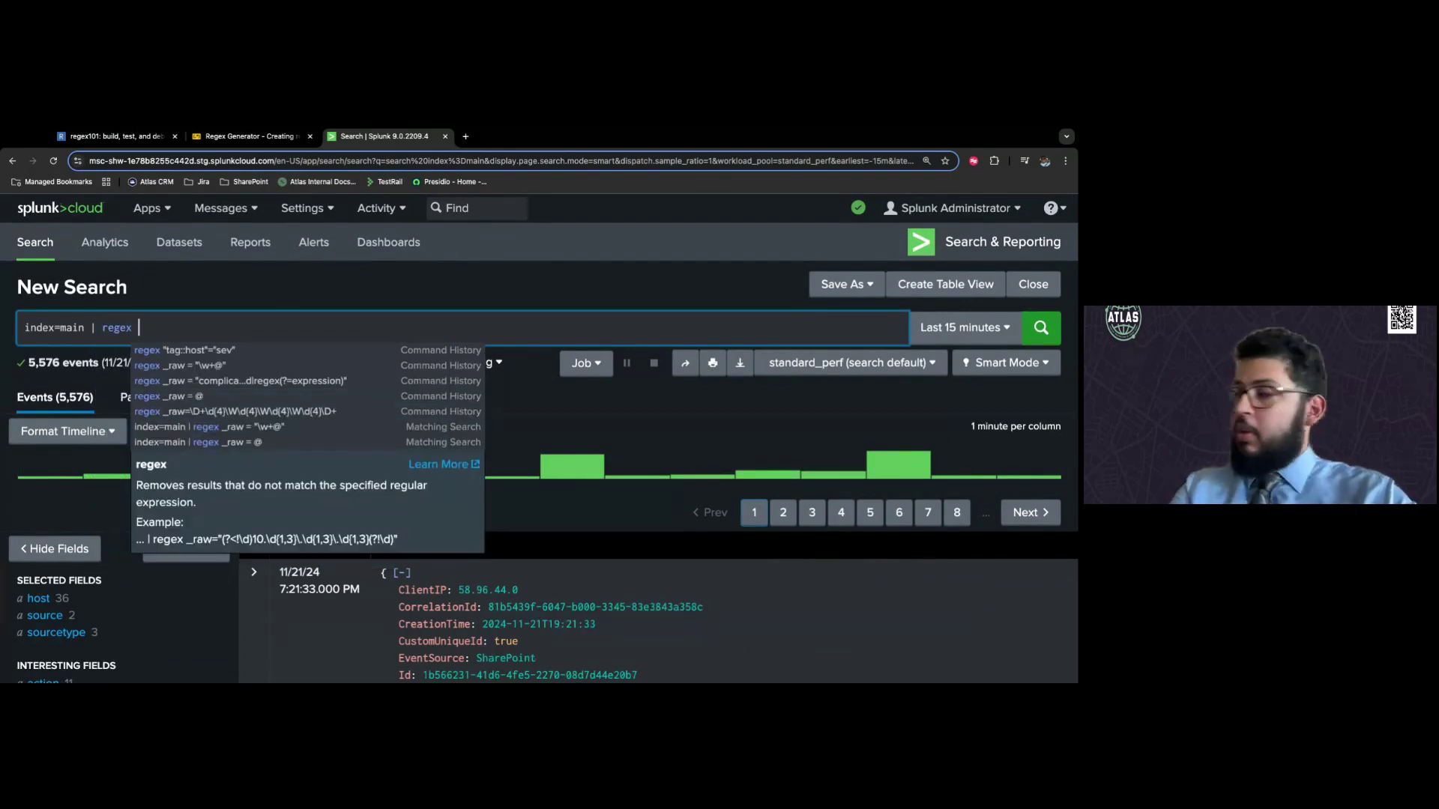
{"action": "scroll", "coordinate": [97, 393], "scroll_direction": "down", "scroll_amount": 2}
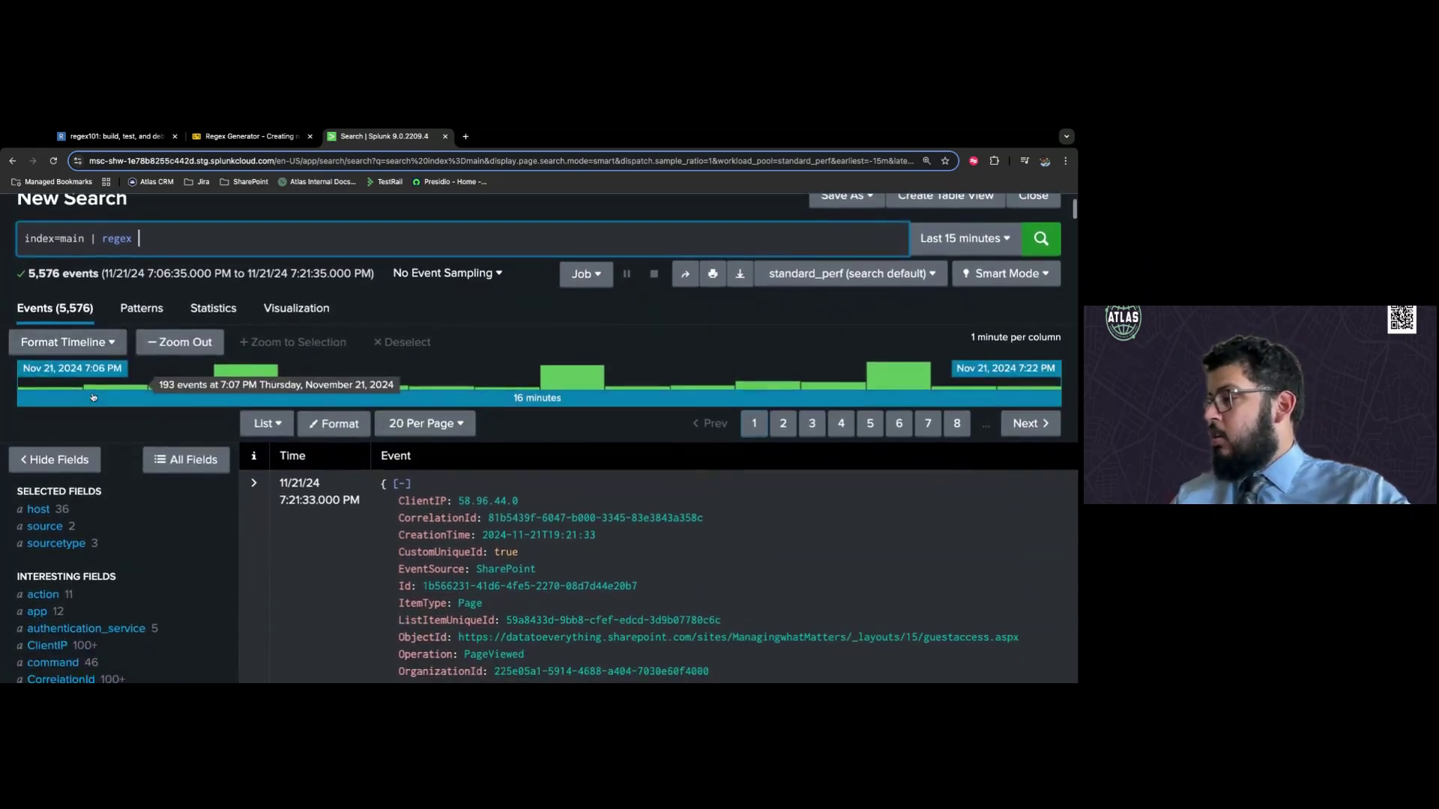
{"action": "scroll", "coordinate": [93, 397], "scroll_direction": "up", "scroll_amount": 2}
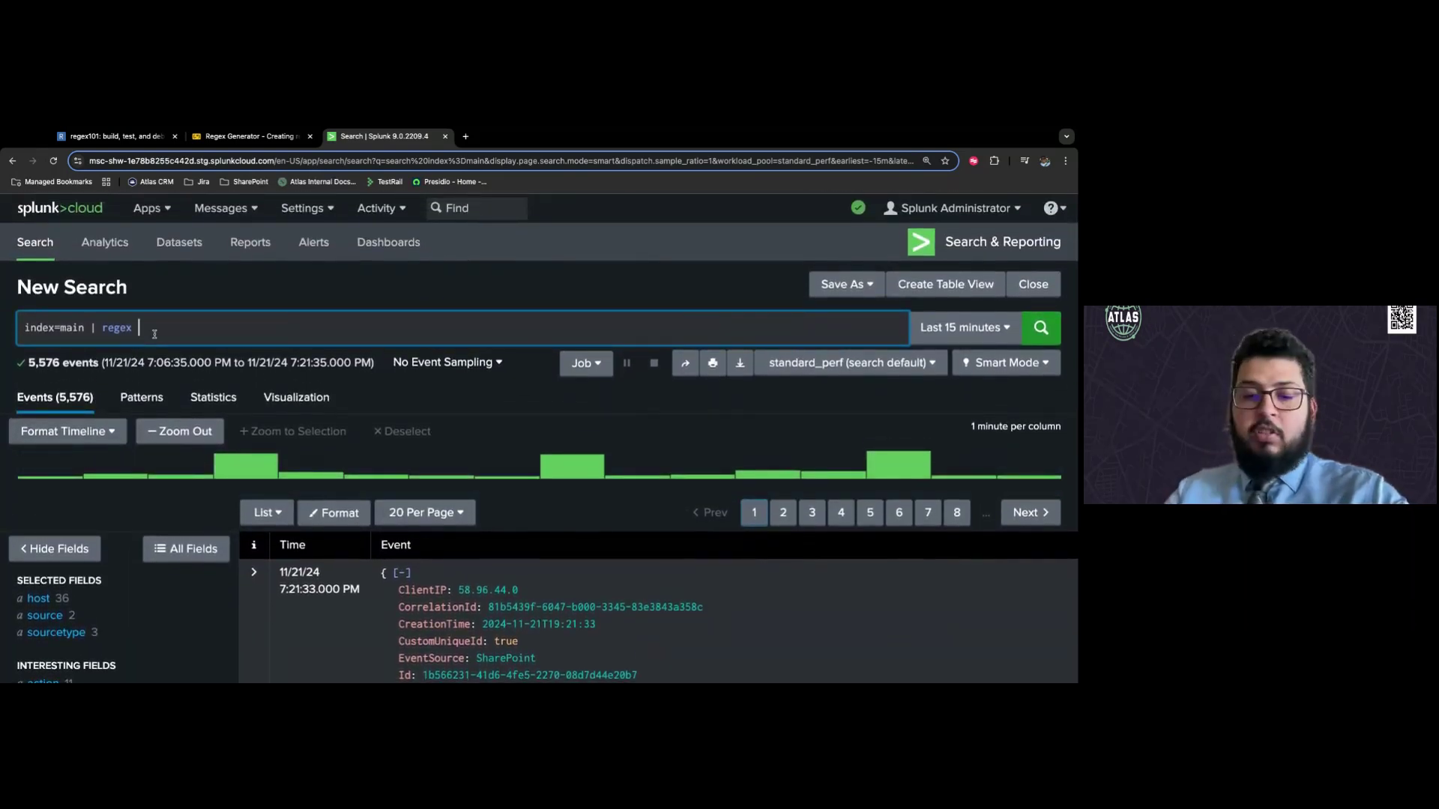
{"action": "type", "text": "ClientIP"}
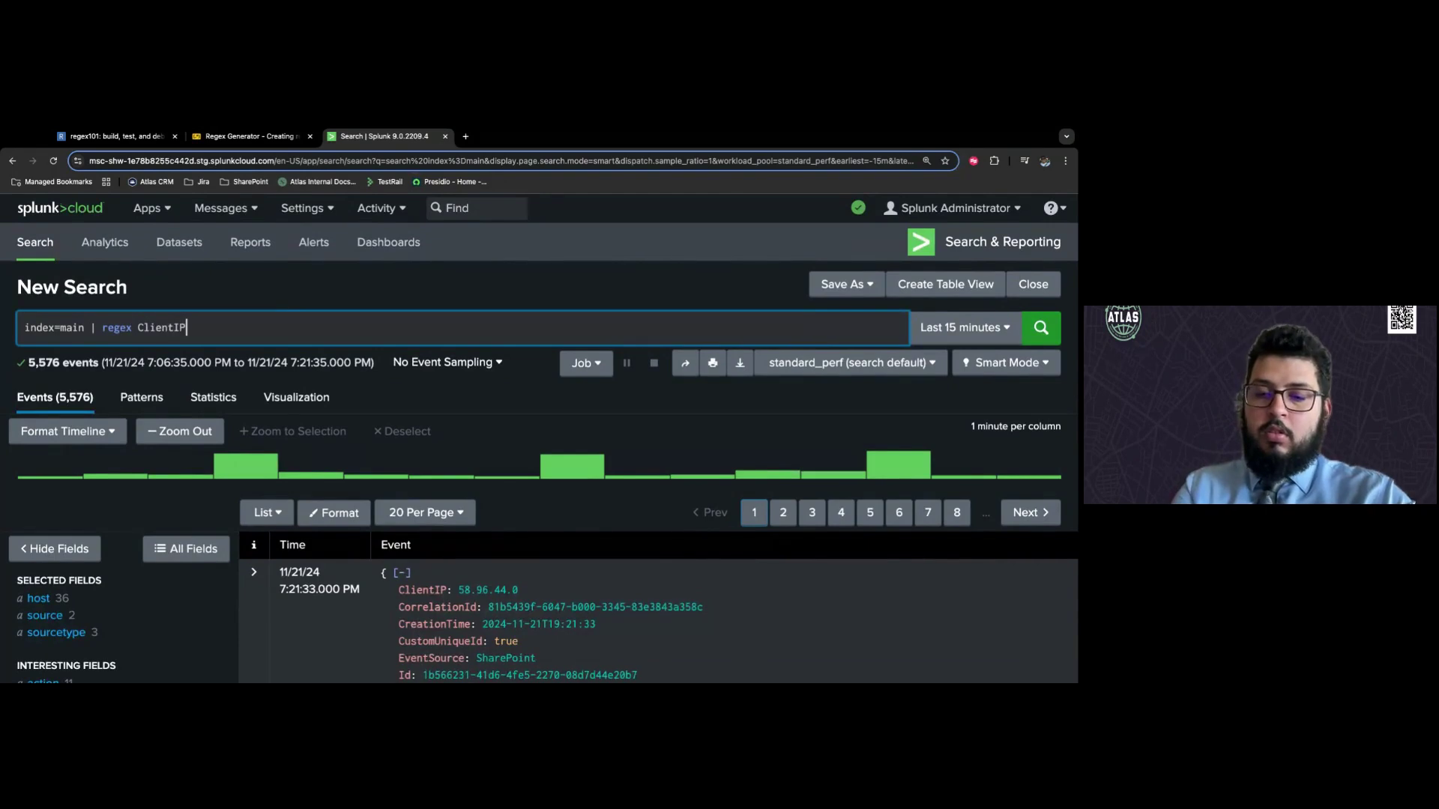
{"action": "type", "text": " = "}
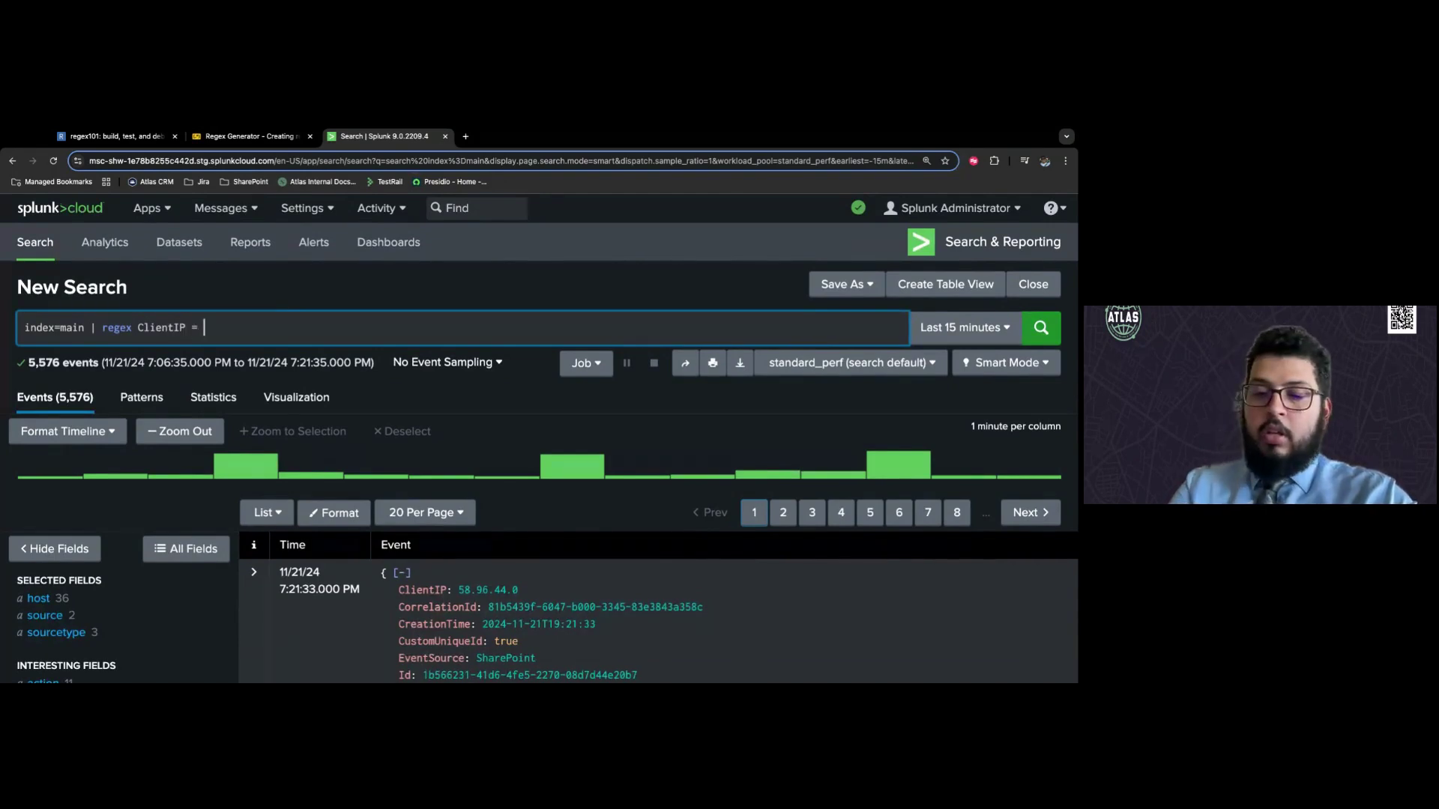
- Start the quoted ClientIP pattern with the first two octets and escaped dots, "58\.96\., checking the field's values for the second octet
{"action": "type", "text": "\""}
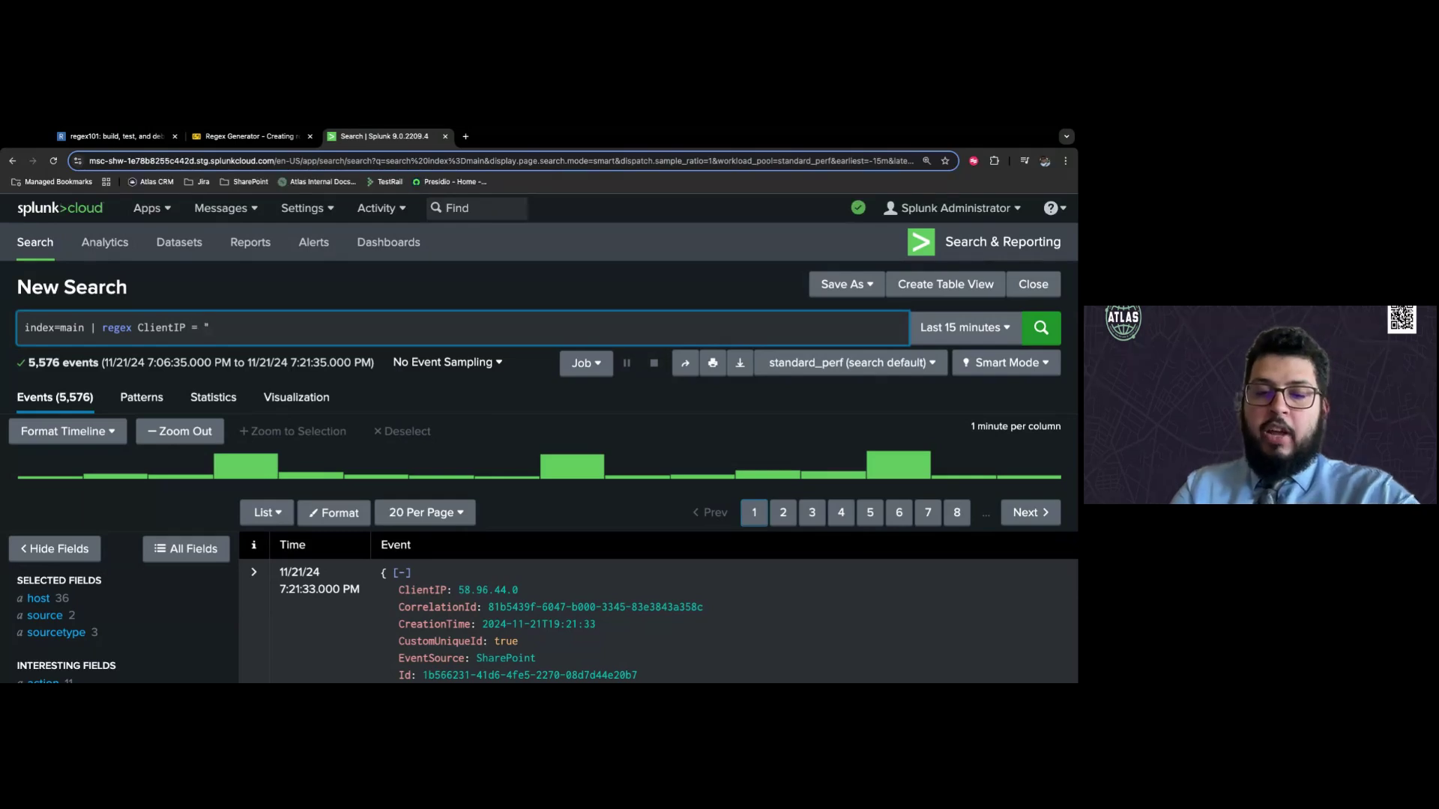
{"action": "type", "text": "58"}
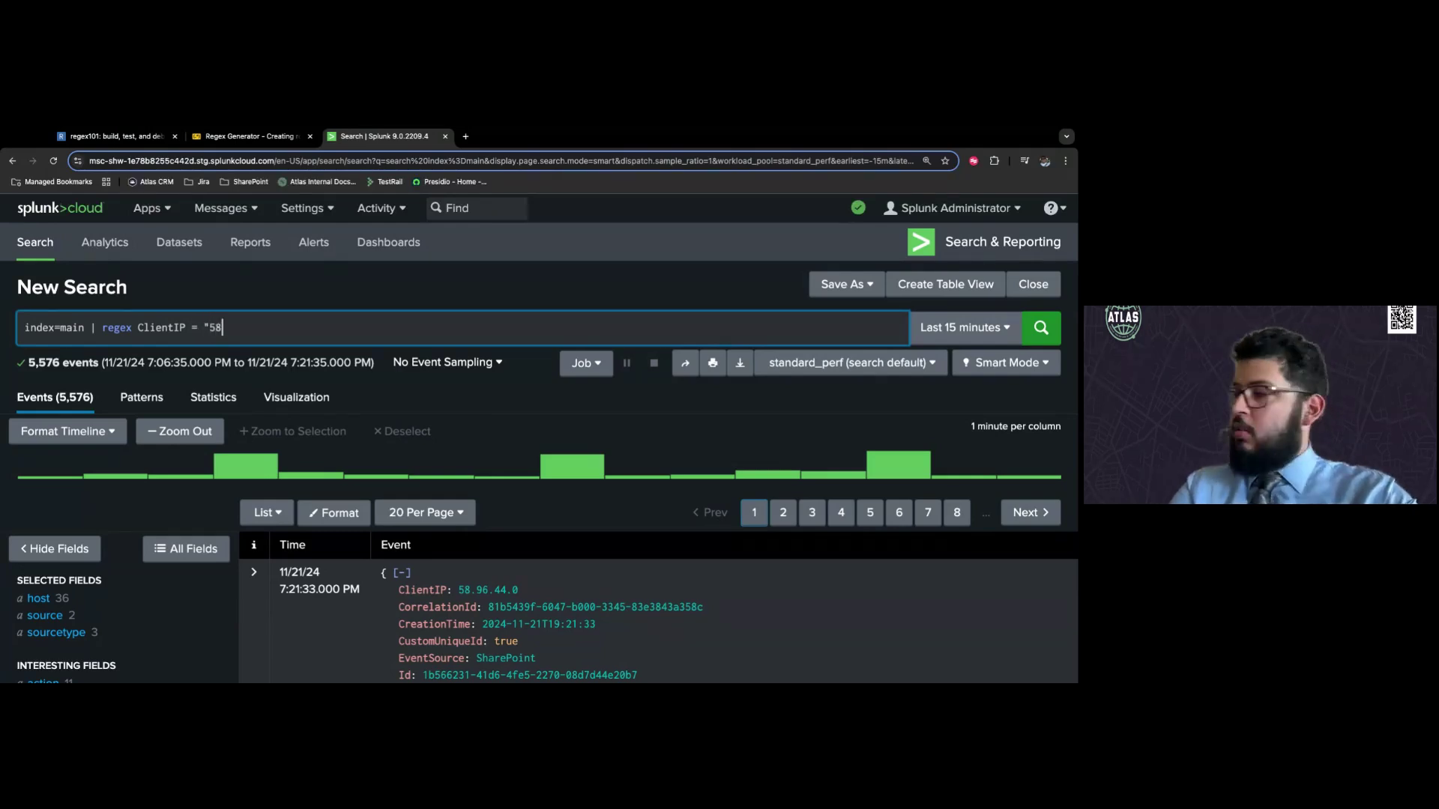
{"action": "type", "text": "\\."}
{"action": "key", "text": "BackSpace"}
{"action": "type", "text": "\\."}
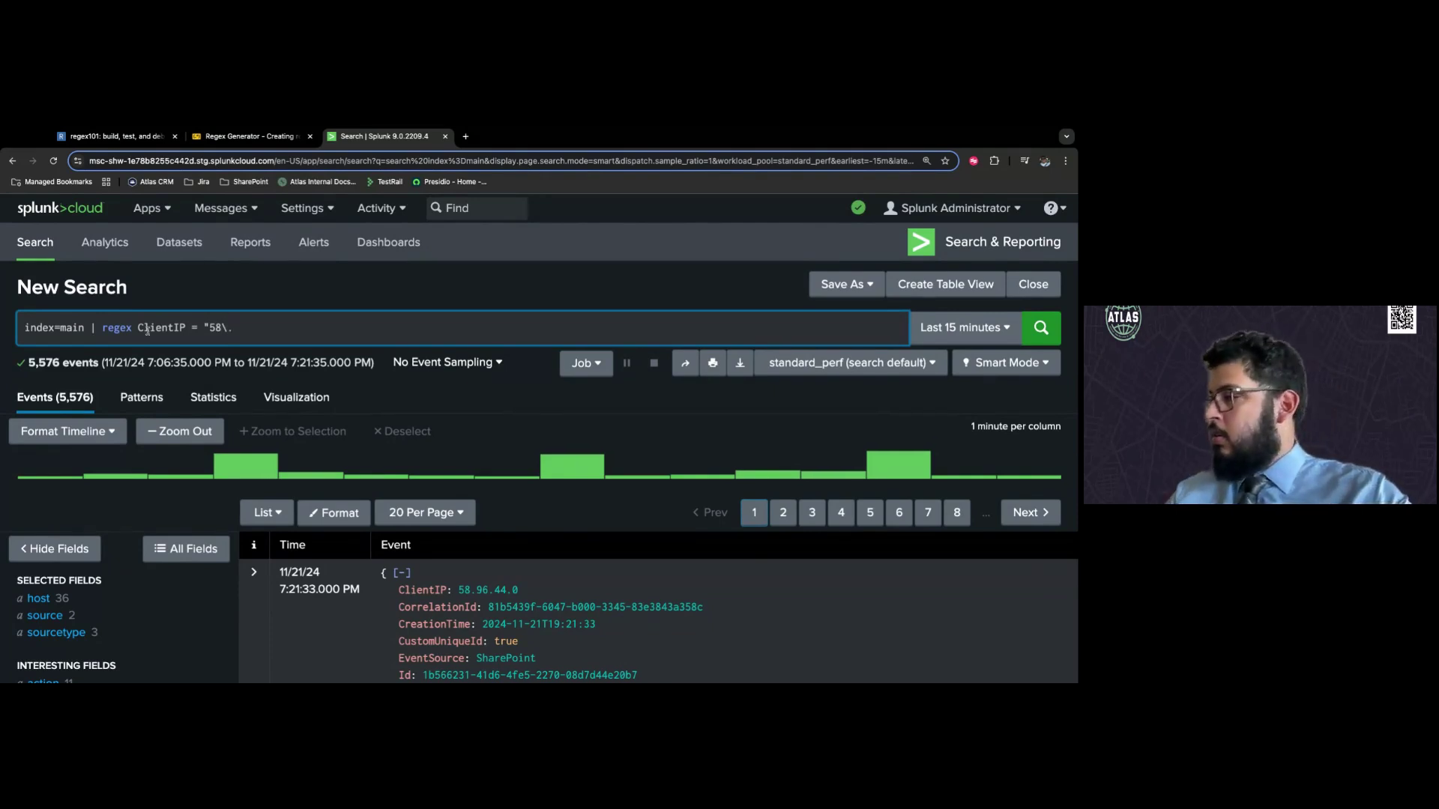
{"action": "scroll", "coordinate": [73, 553], "scroll_direction": "down", "scroll_amount": 2}
{"action": "left_click", "coordinate": [68, 575]}
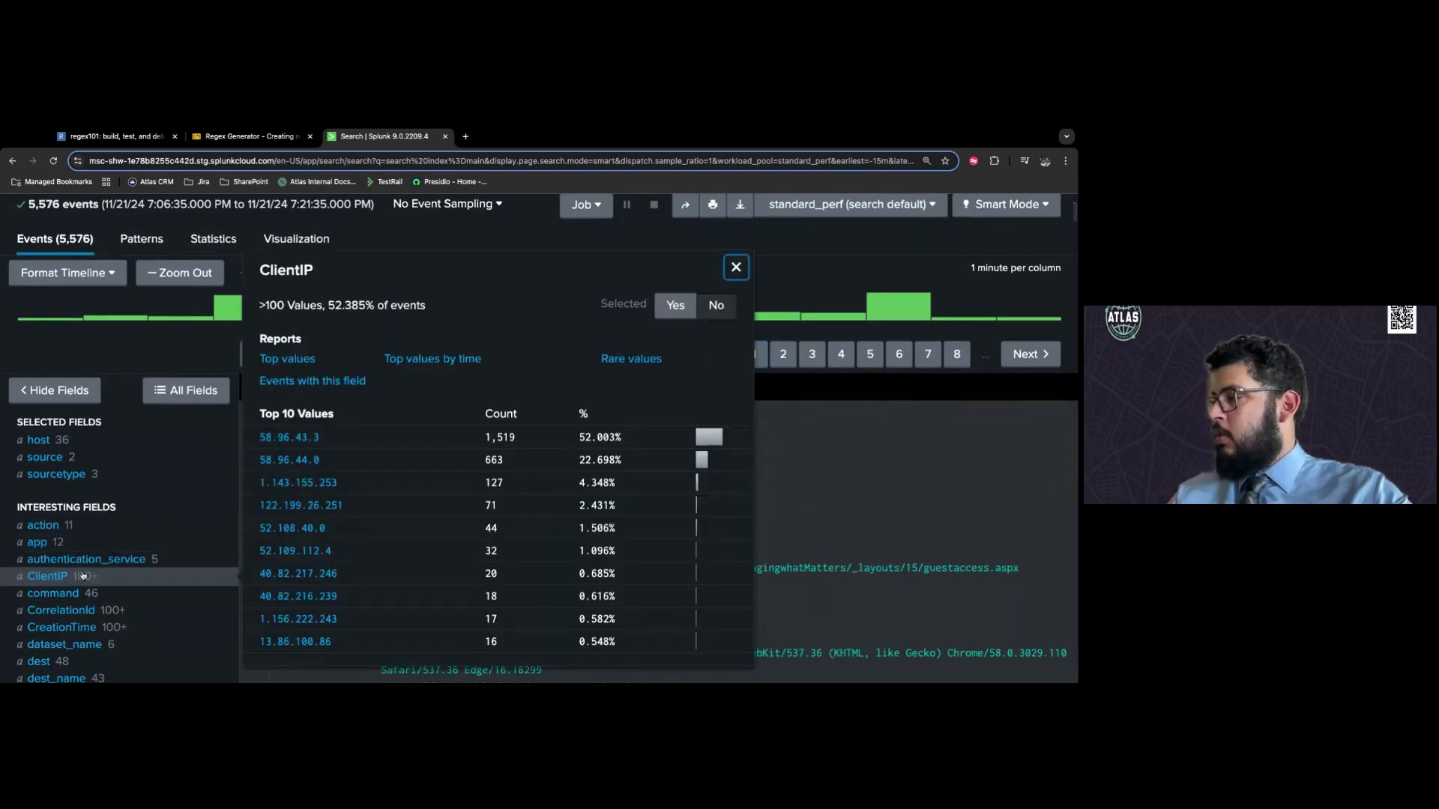
{"action": "scroll", "coordinate": [259, 328], "scroll_direction": "up", "scroll_amount": 2}
{"action": "left_click", "coordinate": [259, 329]}
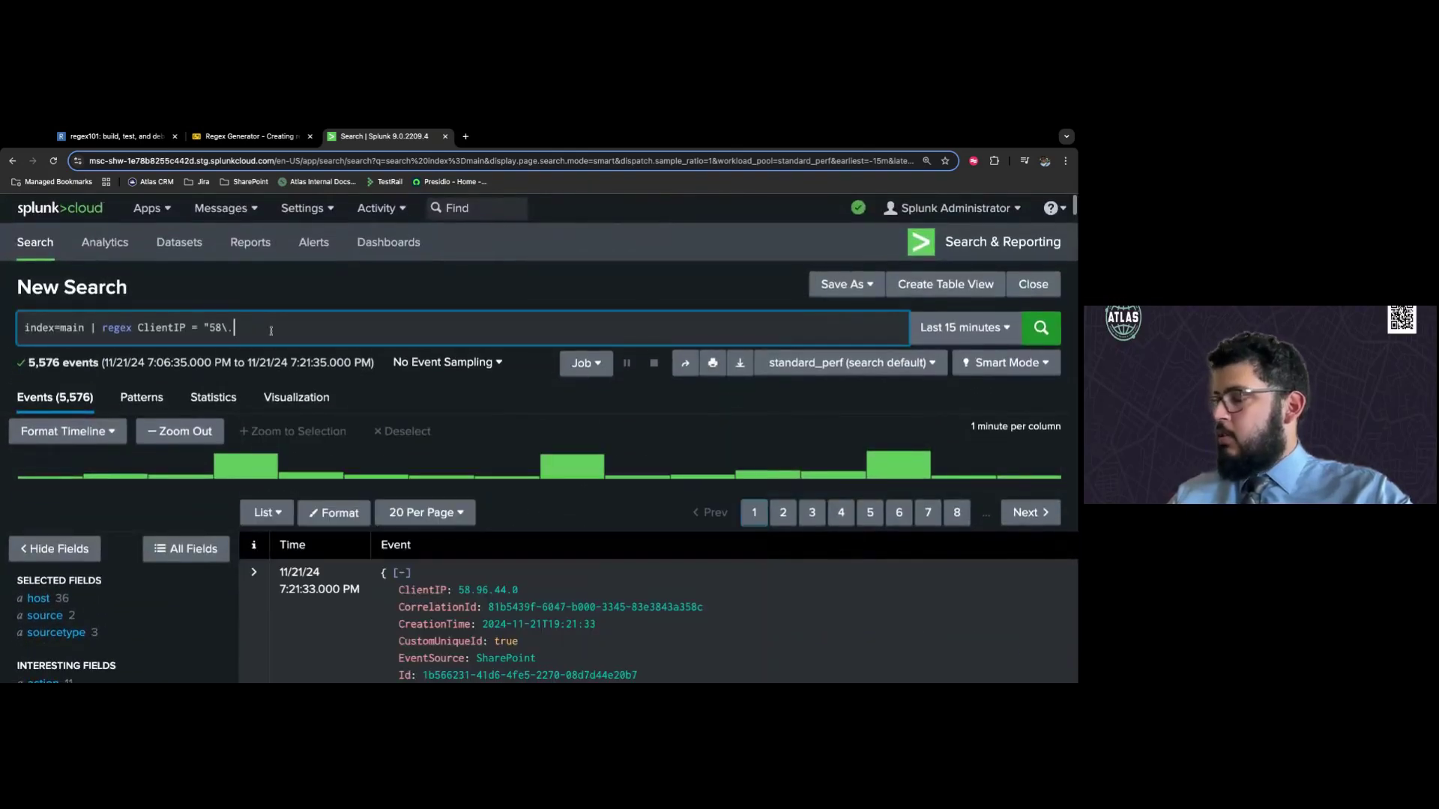
{"action": "type", "text": "96"}
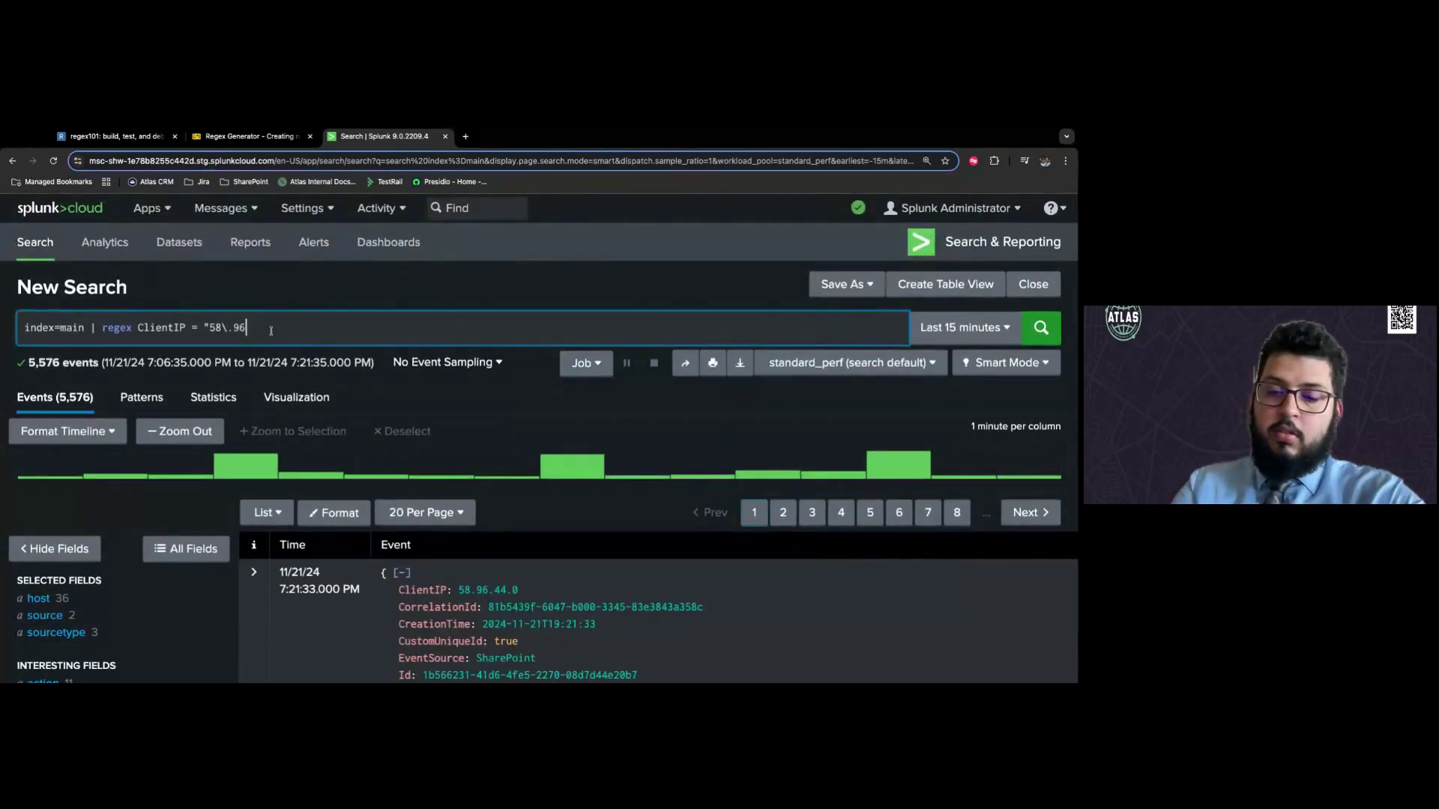
{"action": "type", "text": "\\."}
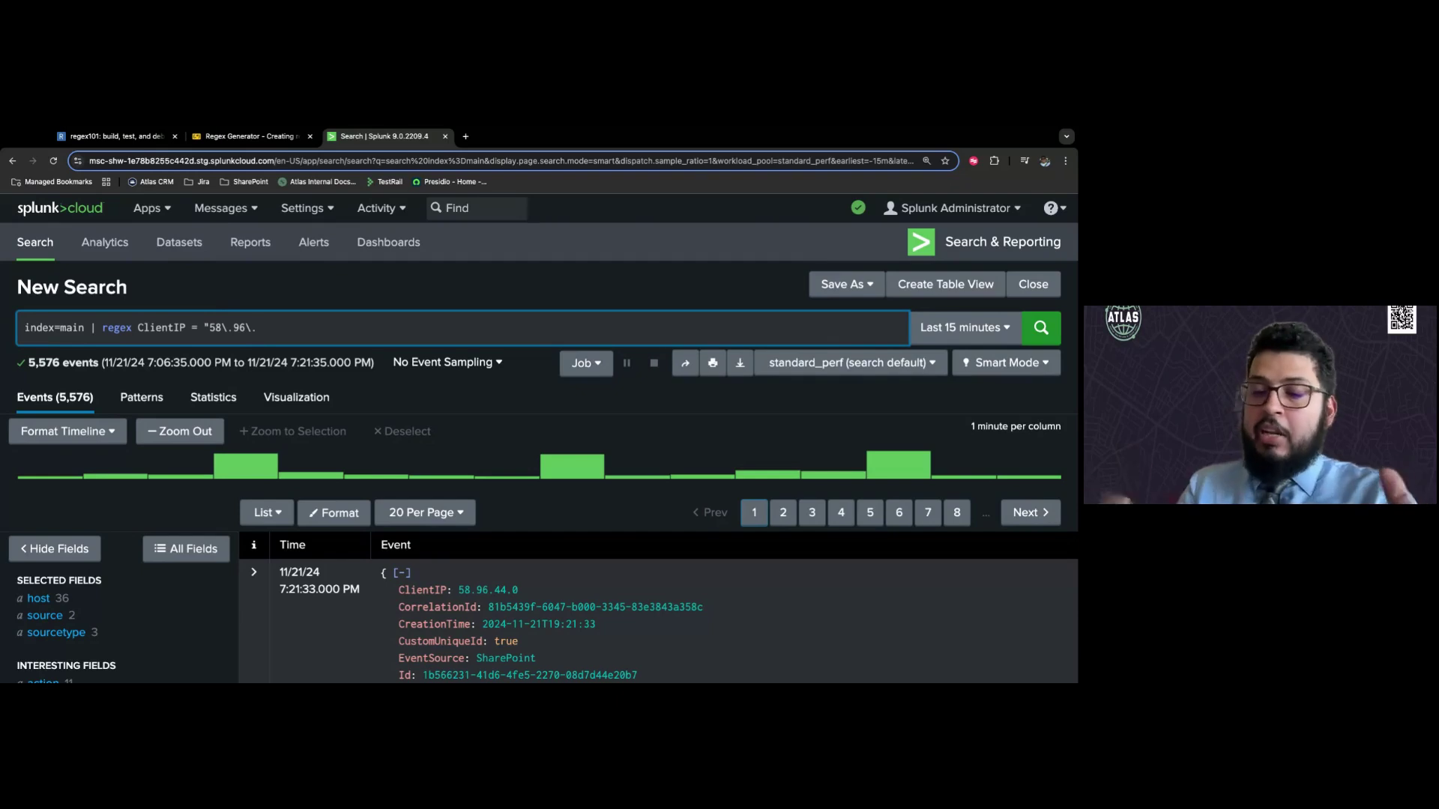
- Complete the ClientIP pattern with \d{1,3}\.\d{1,3} for the last two octets, close the quote and run the search
{"action": "type", "text": "\\d"}
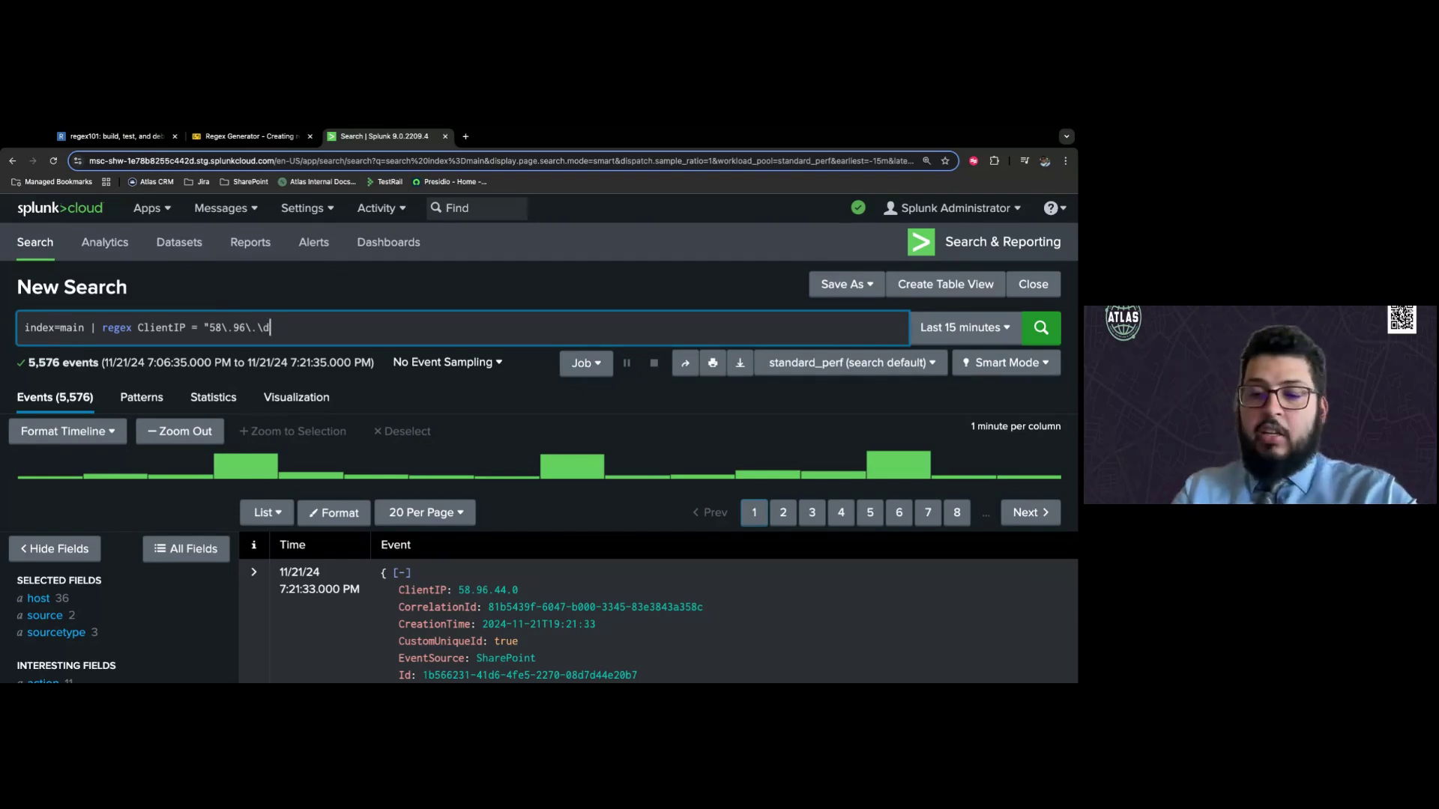
{"action": "type", "text": "{"}
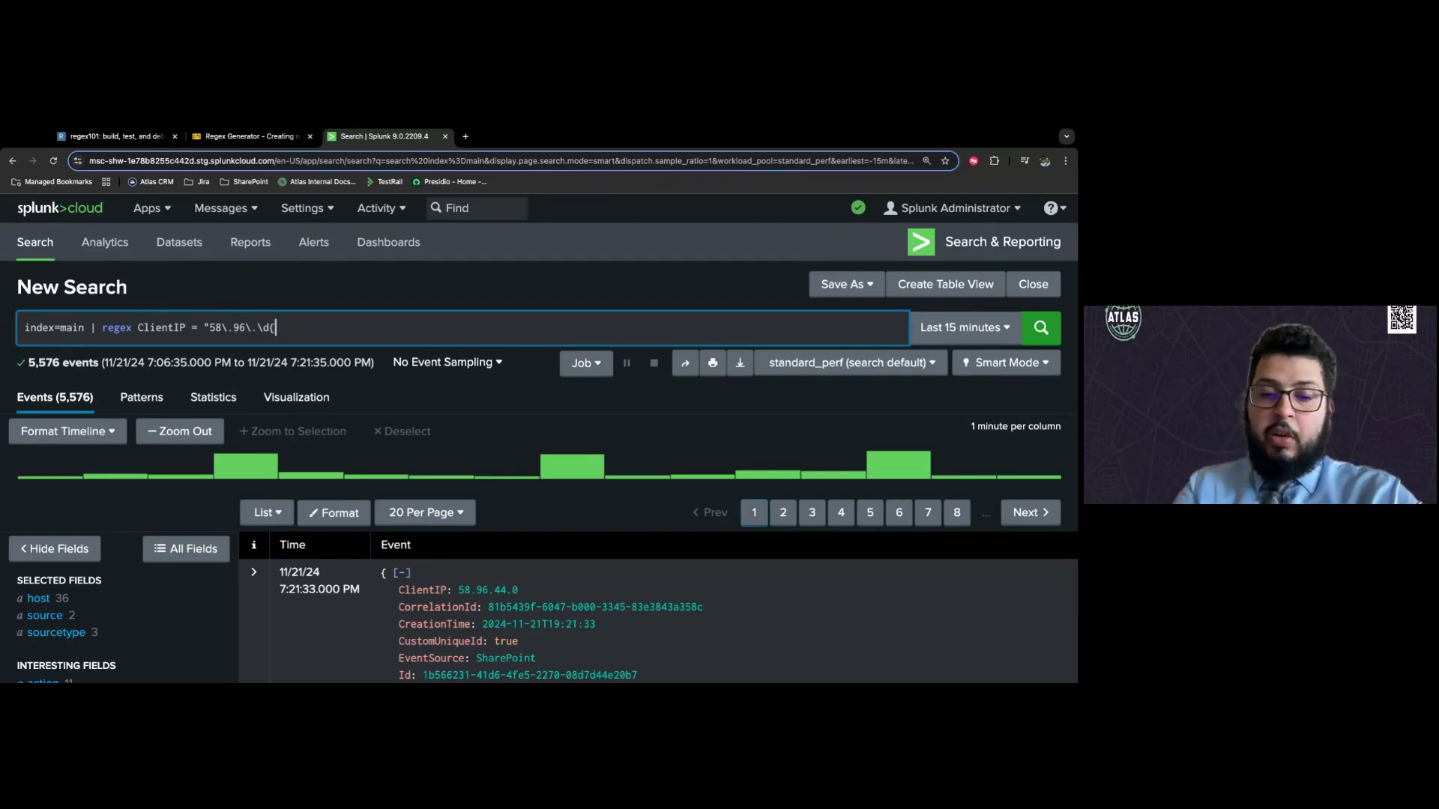
{"action": "type", "text": "1,3}"}
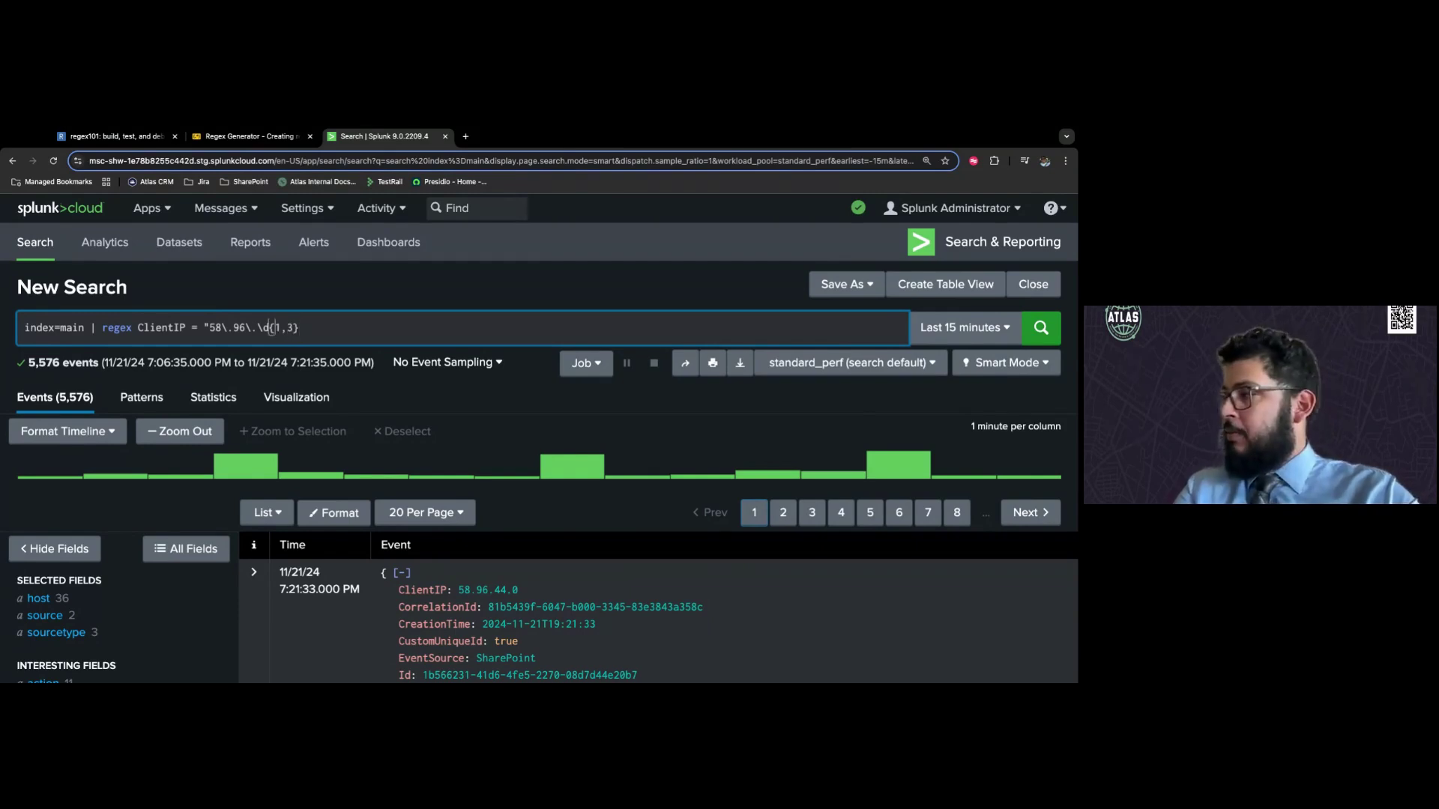
{"action": "type", "text": "\\.\\d{"}
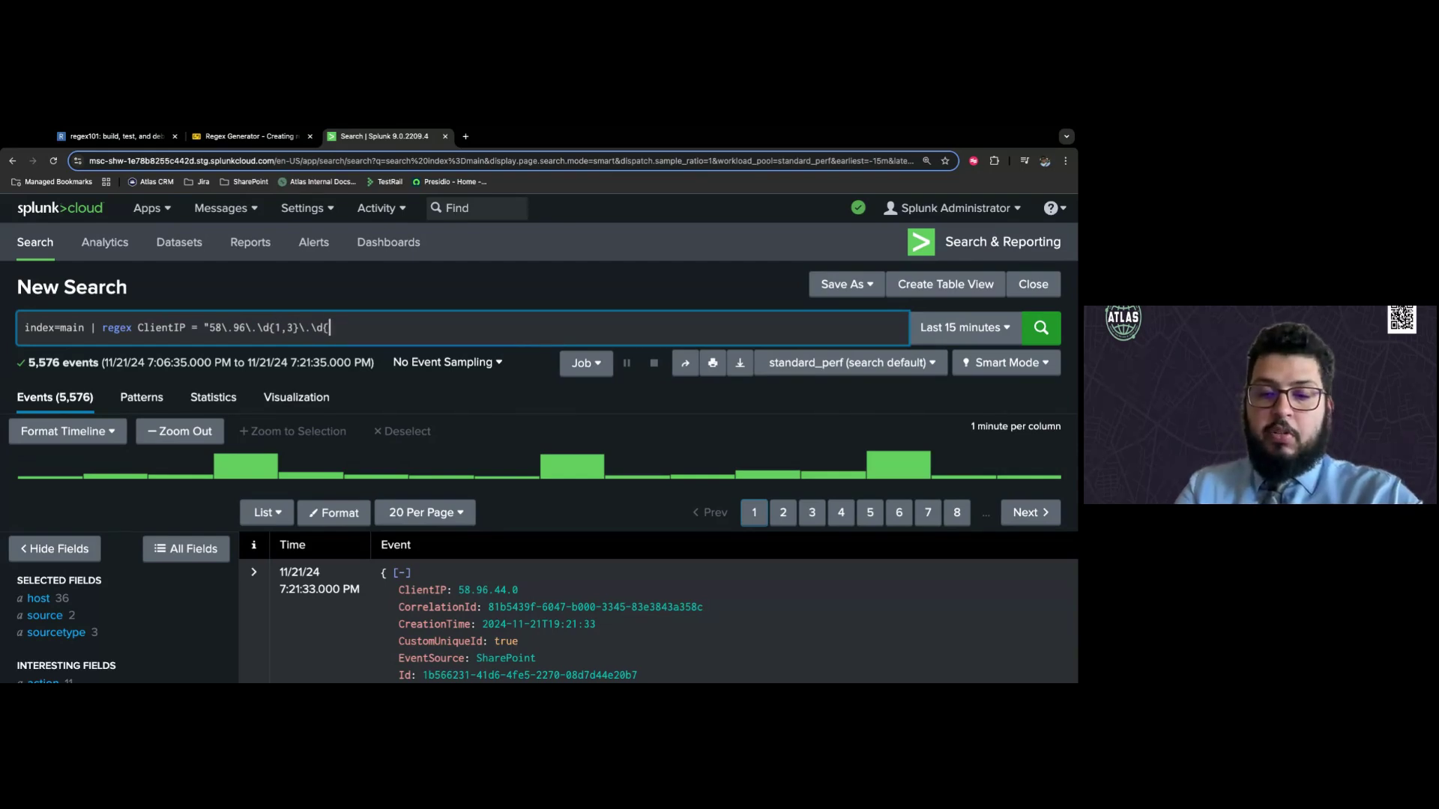
{"action": "type", "text": "1,3}\""}
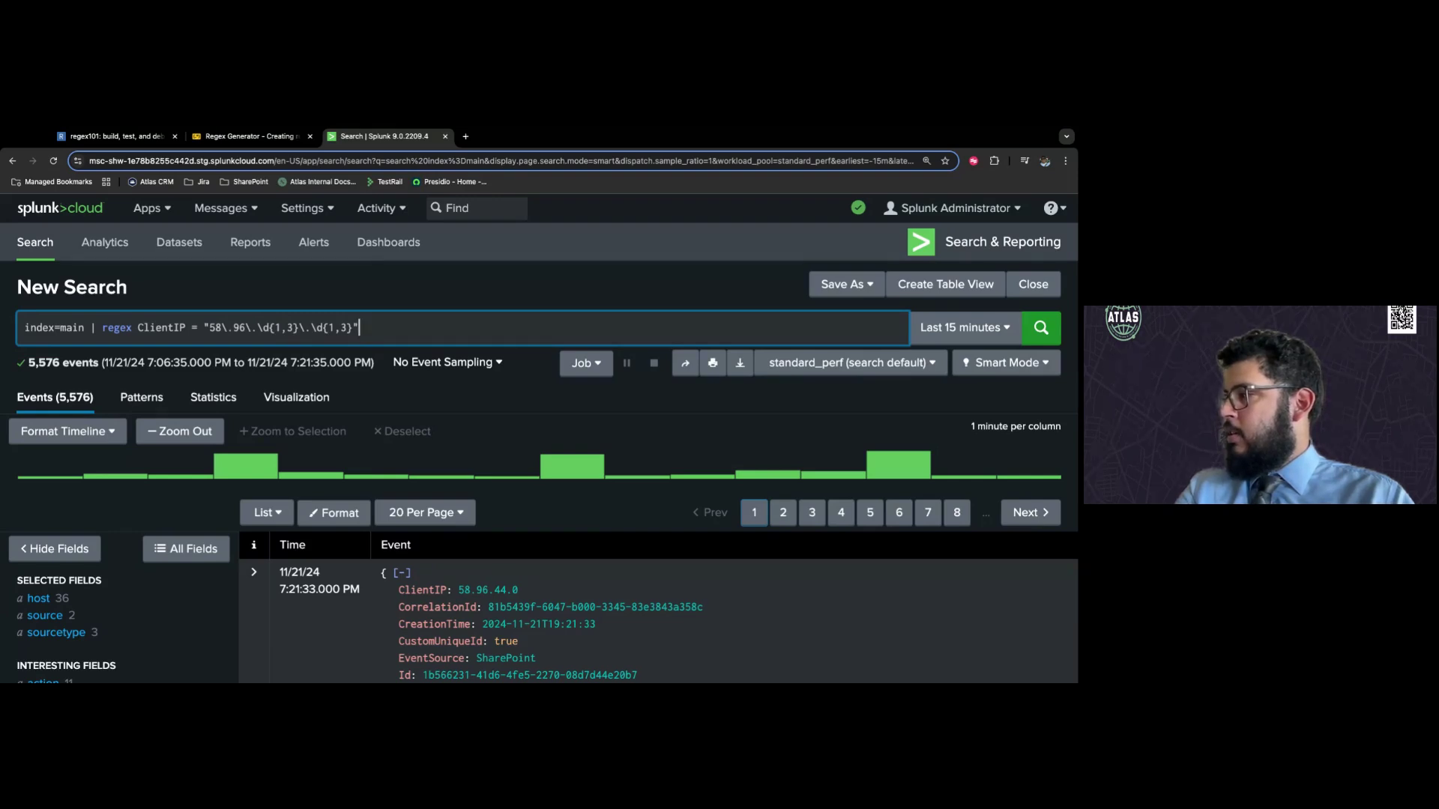
{"action": "key", "text": "Return"}
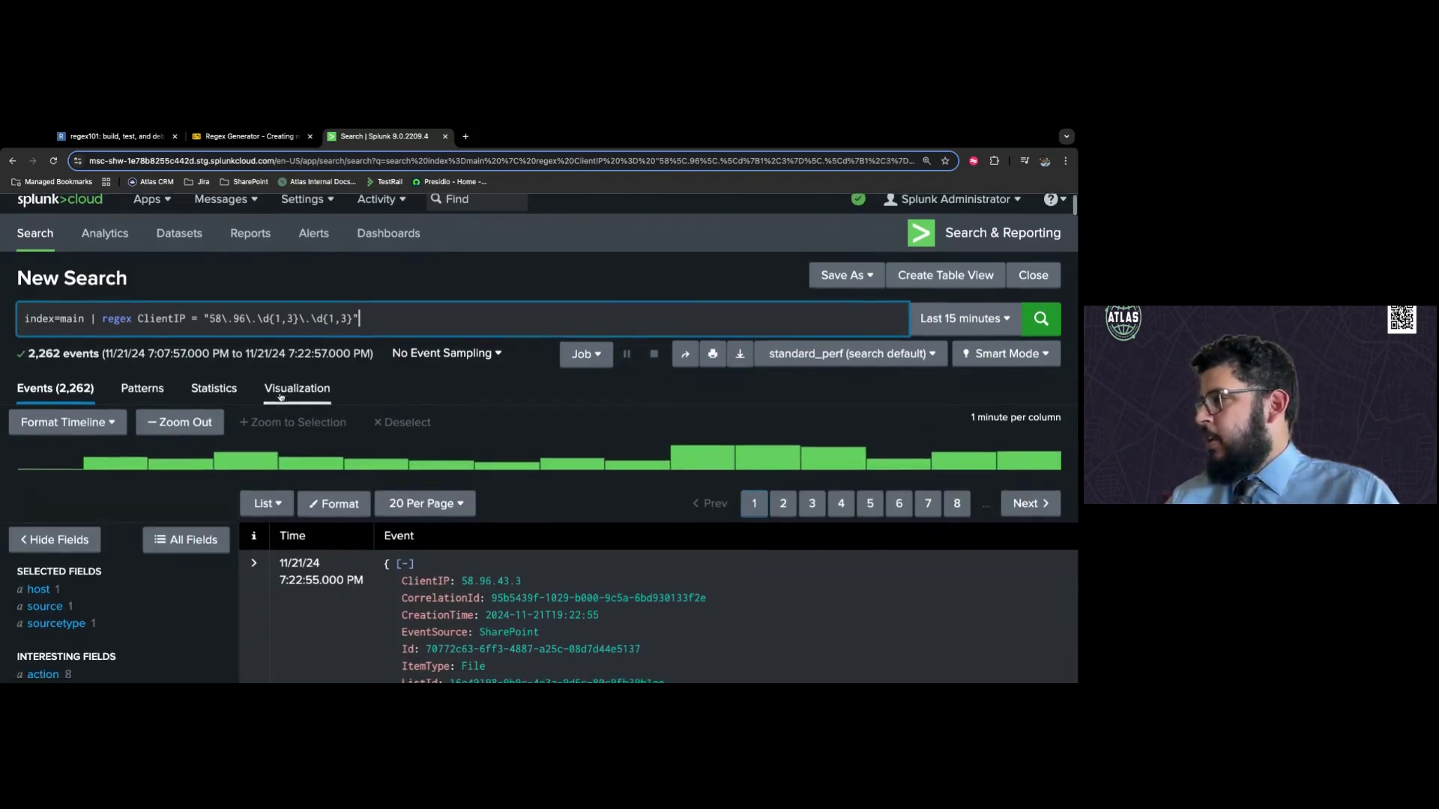
- Review the ClientIP field's values in the filtered results to check them against the regex pattern
{"action": "scroll", "coordinate": [281, 398], "scroll_direction": "down", "scroll_amount": 1}
{"action": "scroll", "coordinate": [210, 383], "scroll_direction": "down", "scroll_amount": 1}
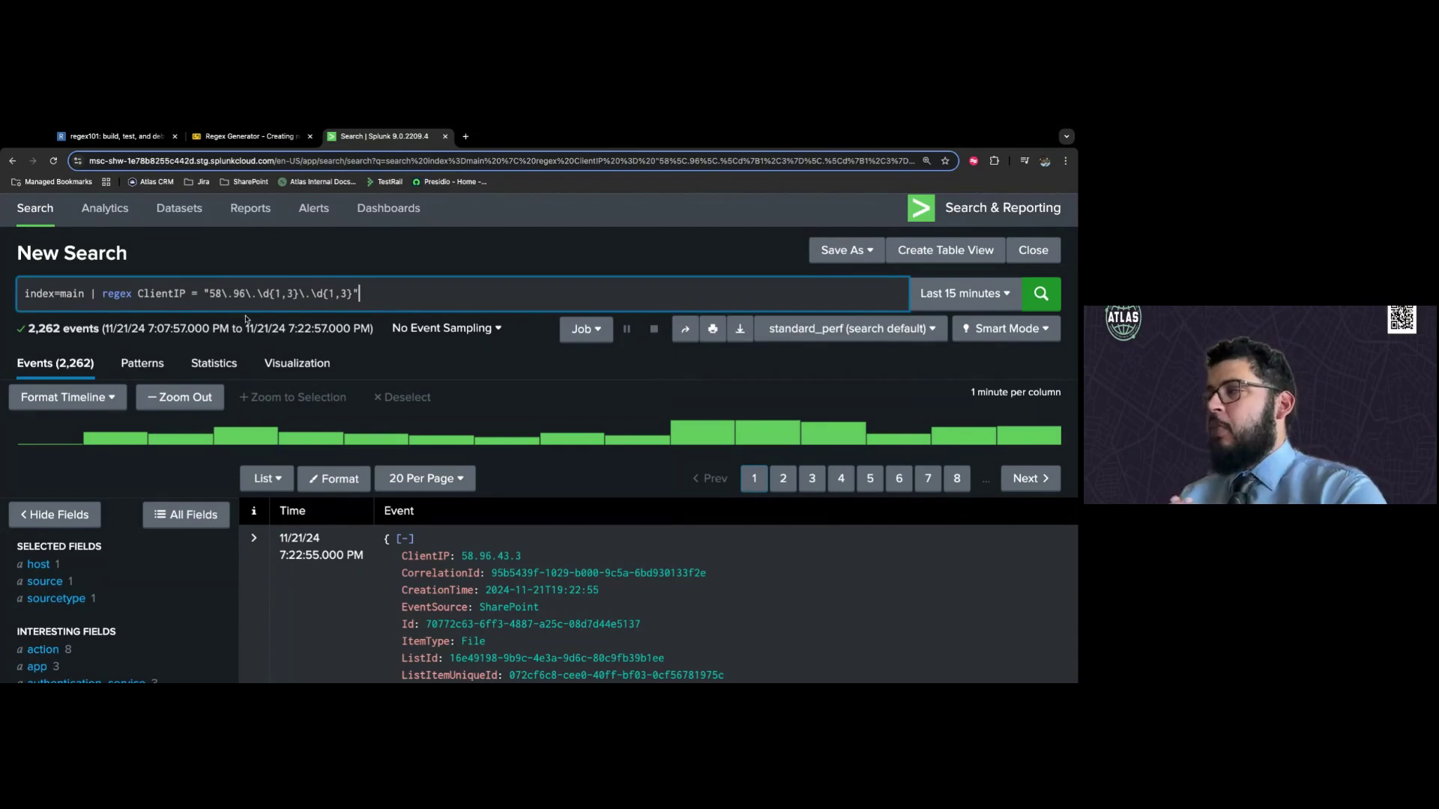
{"action": "scroll", "coordinate": [238, 322], "scroll_direction": "down", "scroll_amount": 3}
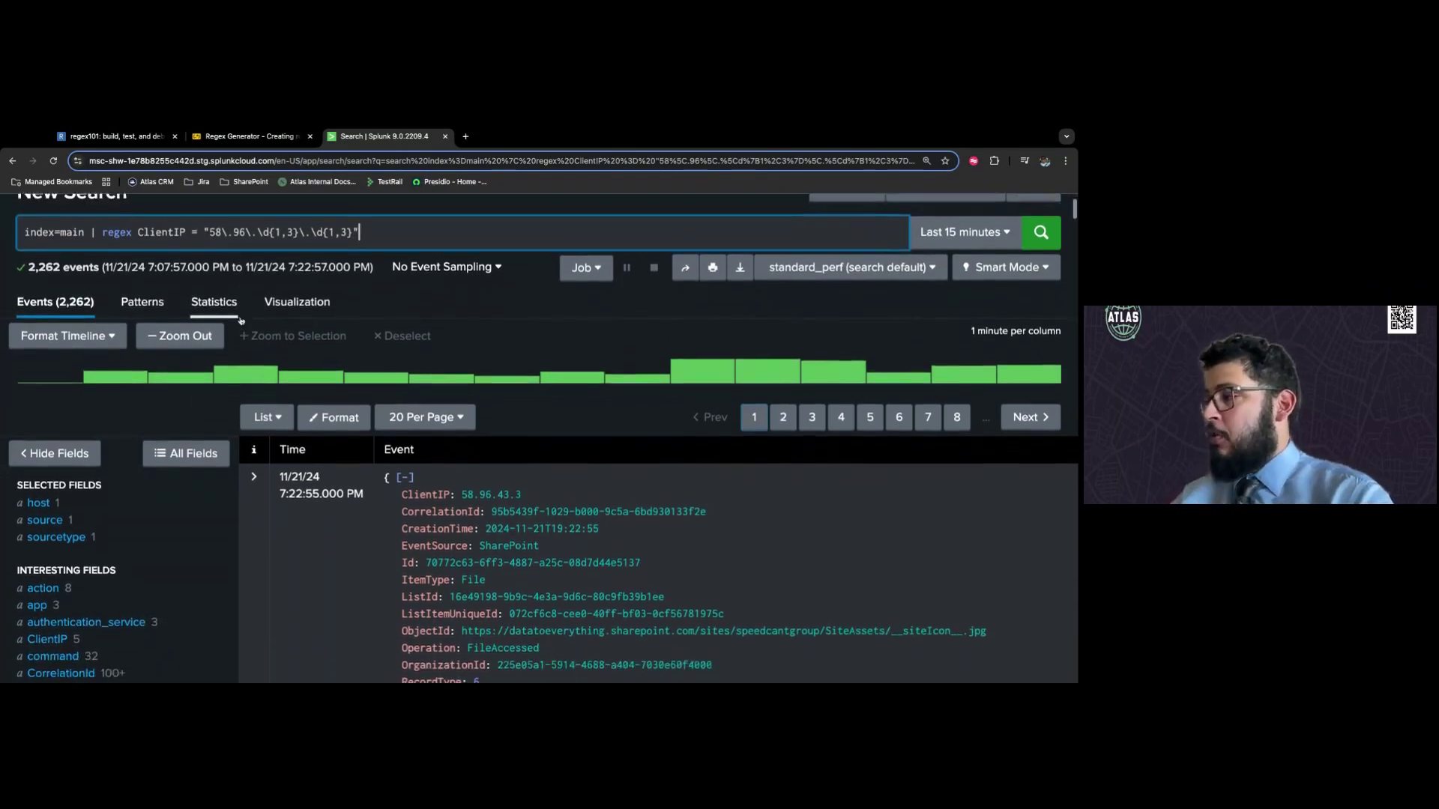
{"action": "scroll", "coordinate": [244, 324], "scroll_direction": "down", "scroll_amount": 1}
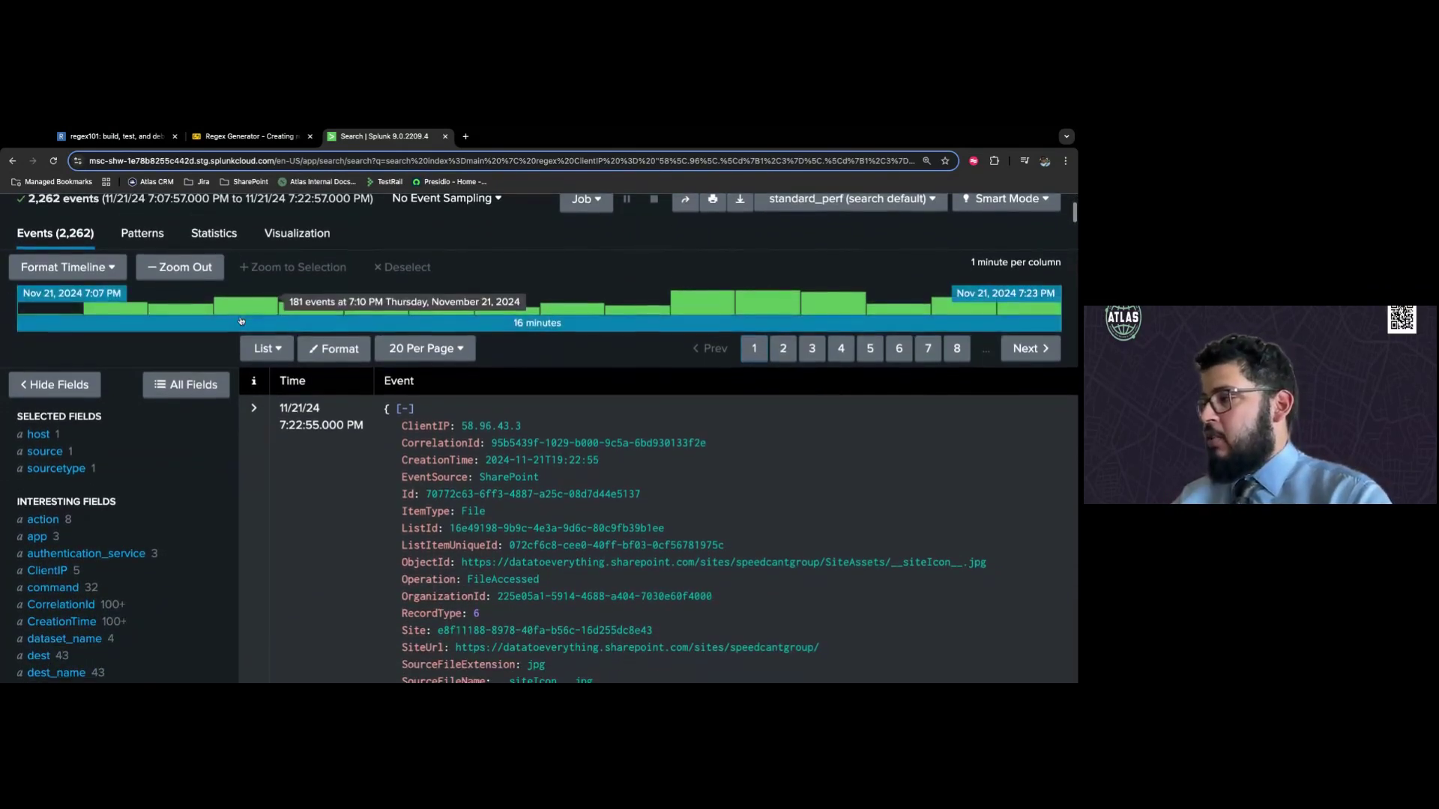
{"action": "left_click", "coordinate": [48, 572]}
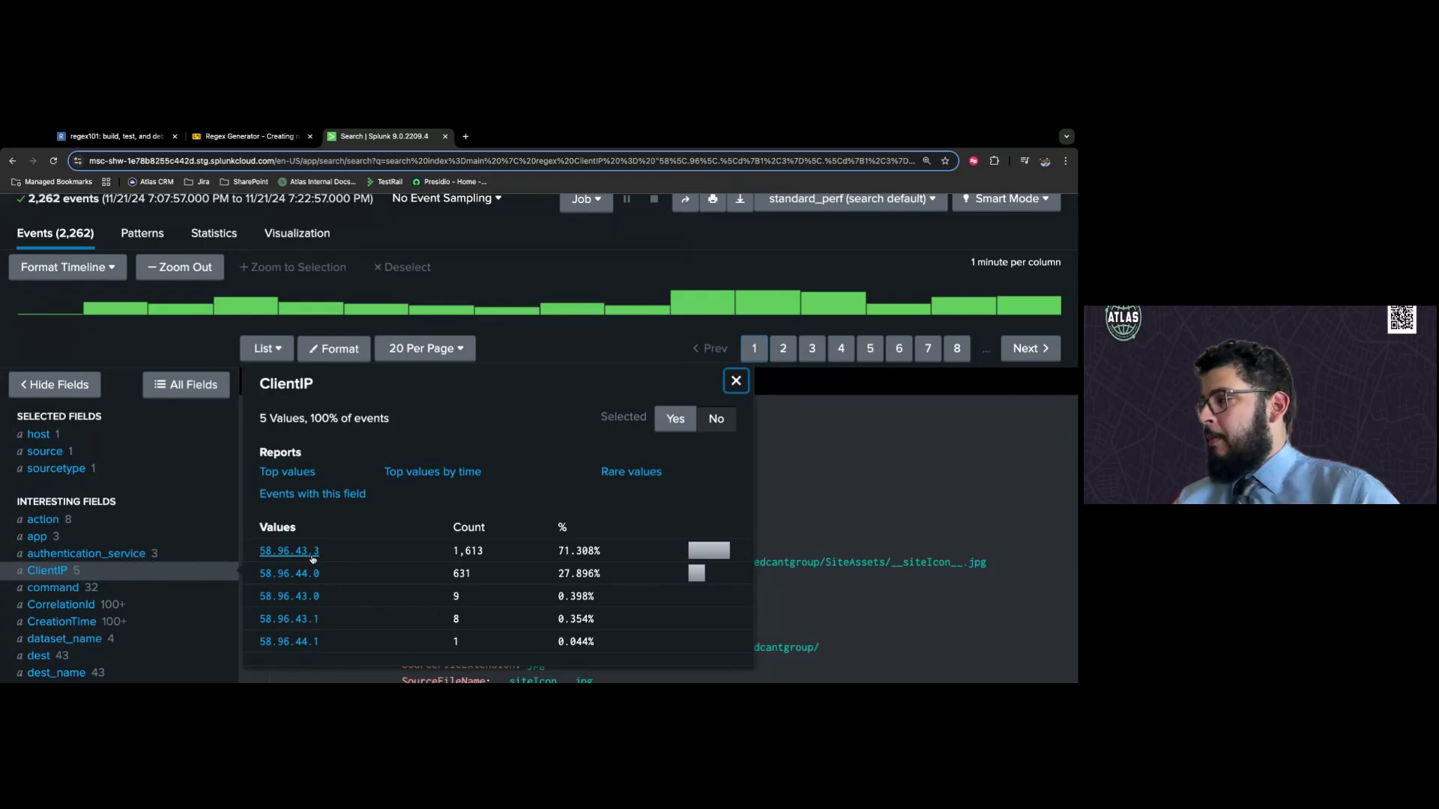
{"action": "scroll", "coordinate": [332, 352], "scroll_direction": "up", "scroll_amount": 3}
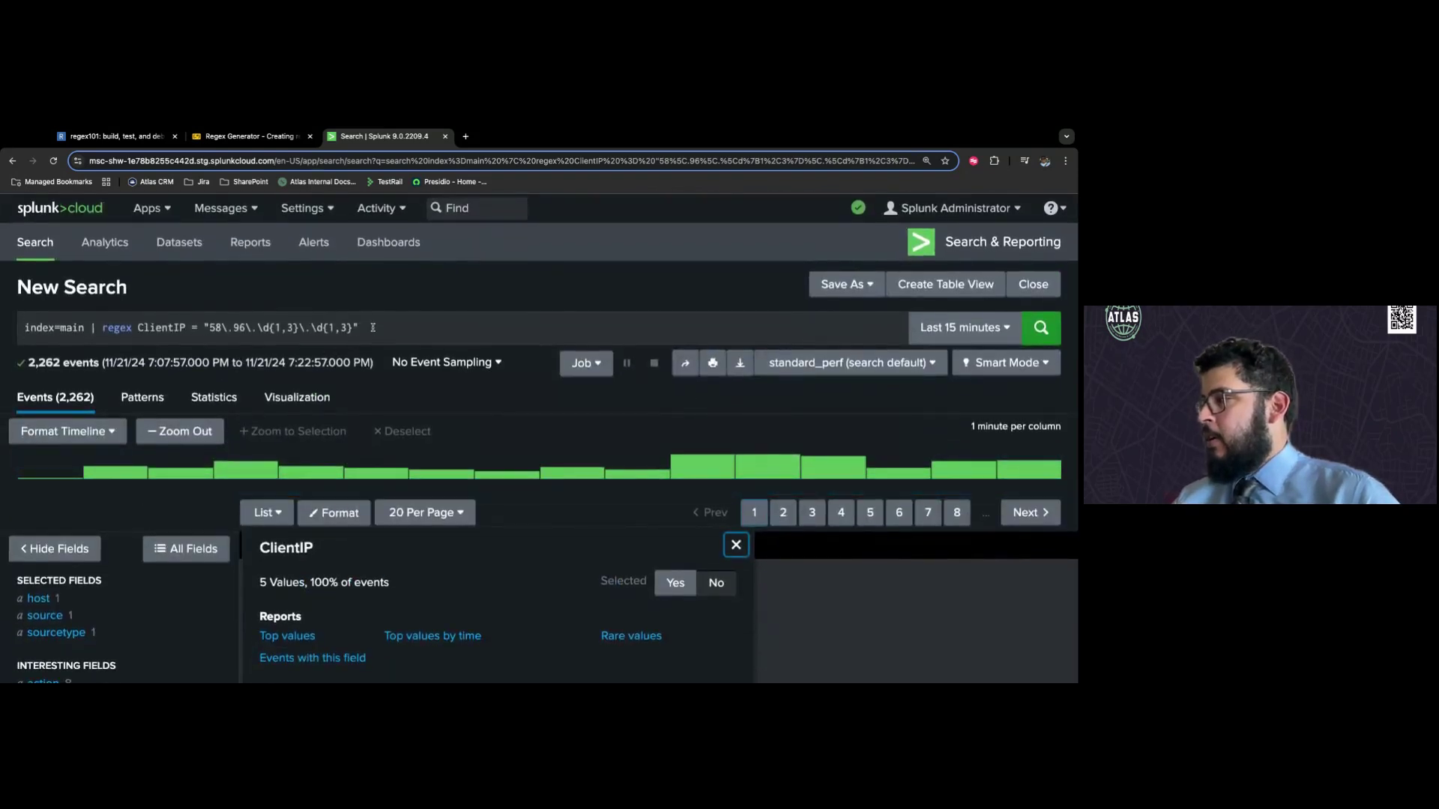
{"action": "left_click", "coordinate": [373, 328]}
- Examine the filtered SharePoint events and the list of interesting fields for another field to match
{"action": "scroll", "coordinate": [291, 436], "scroll_direction": "down", "scroll_amount": 3}
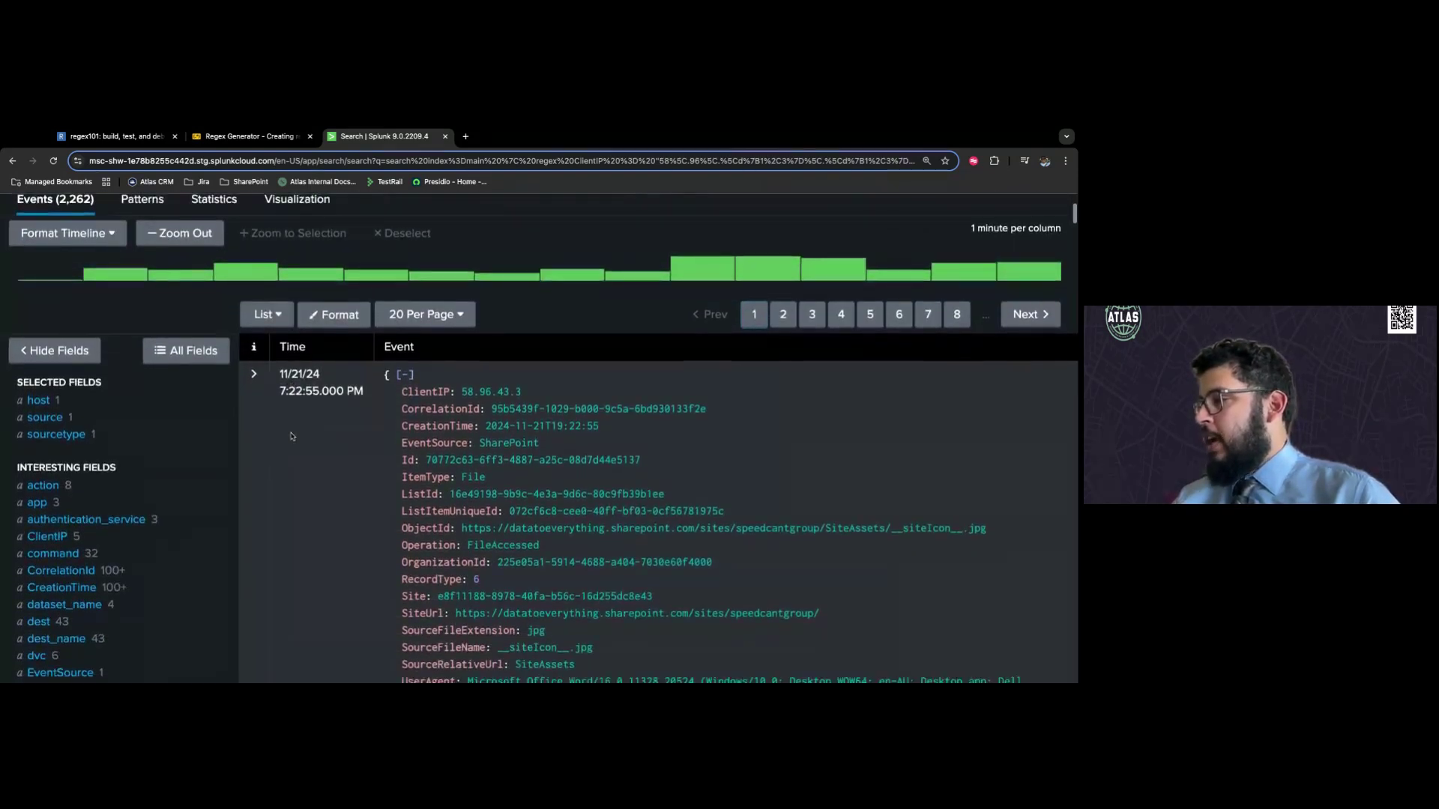
{"action": "scroll", "coordinate": [291, 436], "scroll_direction": "down", "scroll_amount": 3}
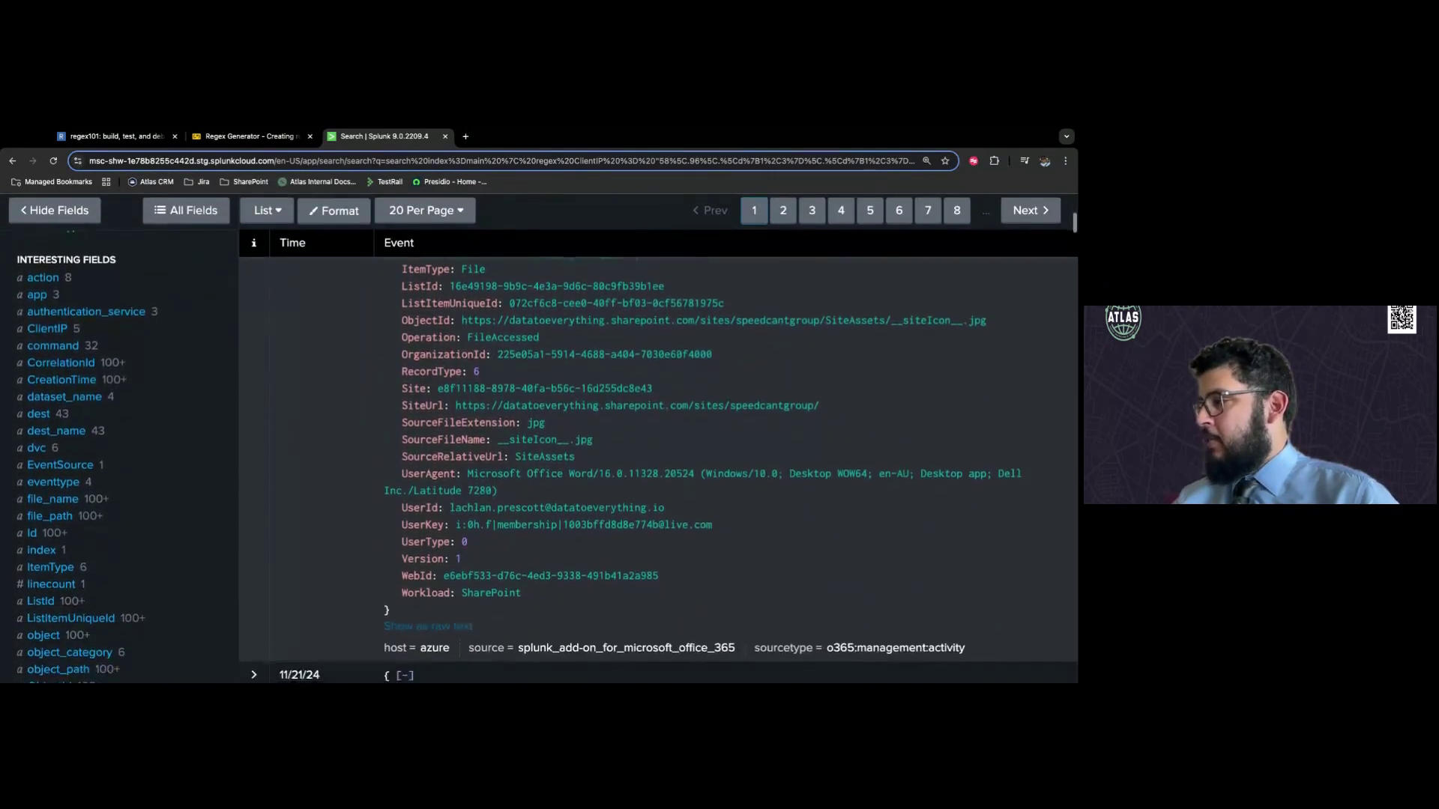
{"action": "scroll", "coordinate": [540, 437], "scroll_direction": "down", "scroll_amount": 2}
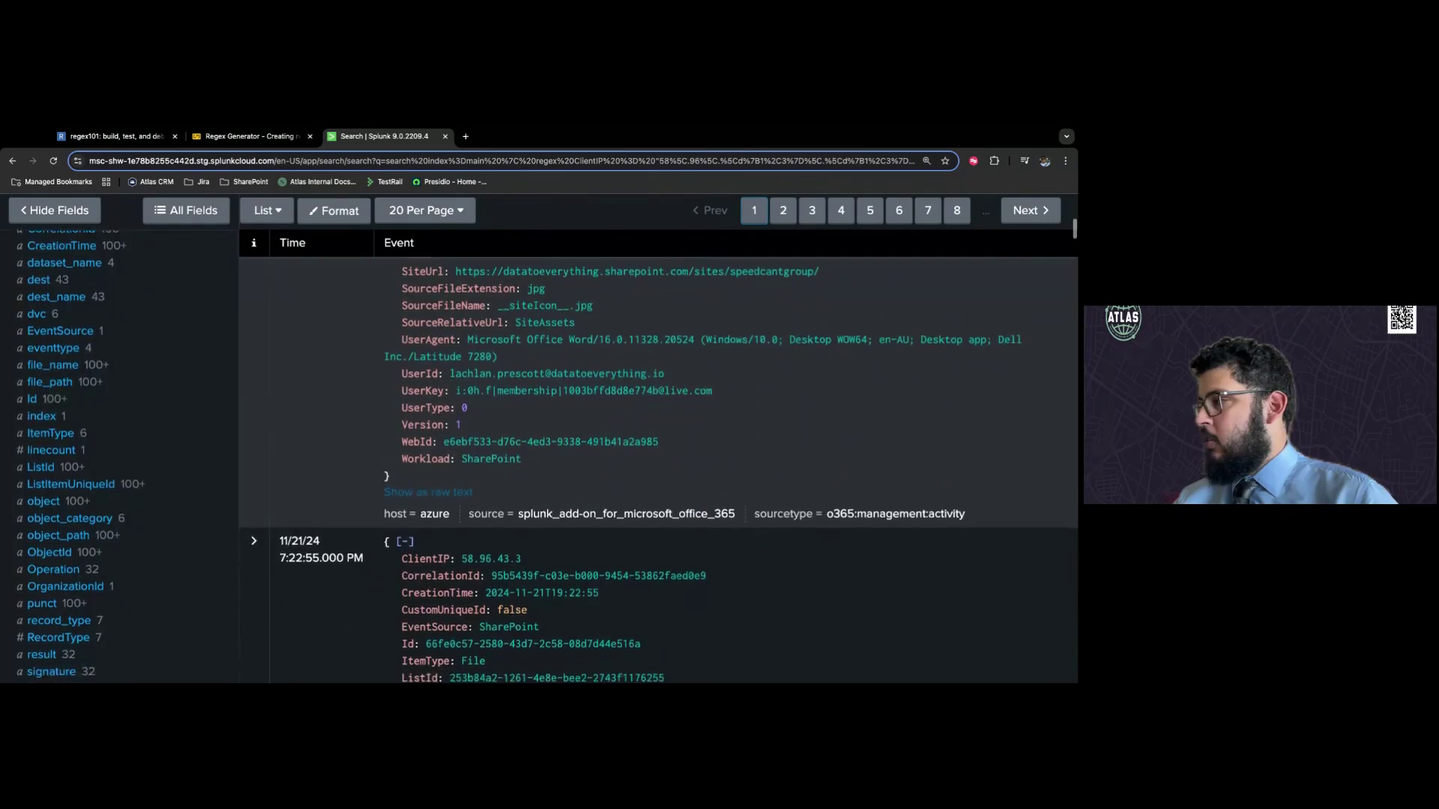
{"action": "scroll", "coordinate": [540, 437], "scroll_direction": "down", "scroll_amount": 2}
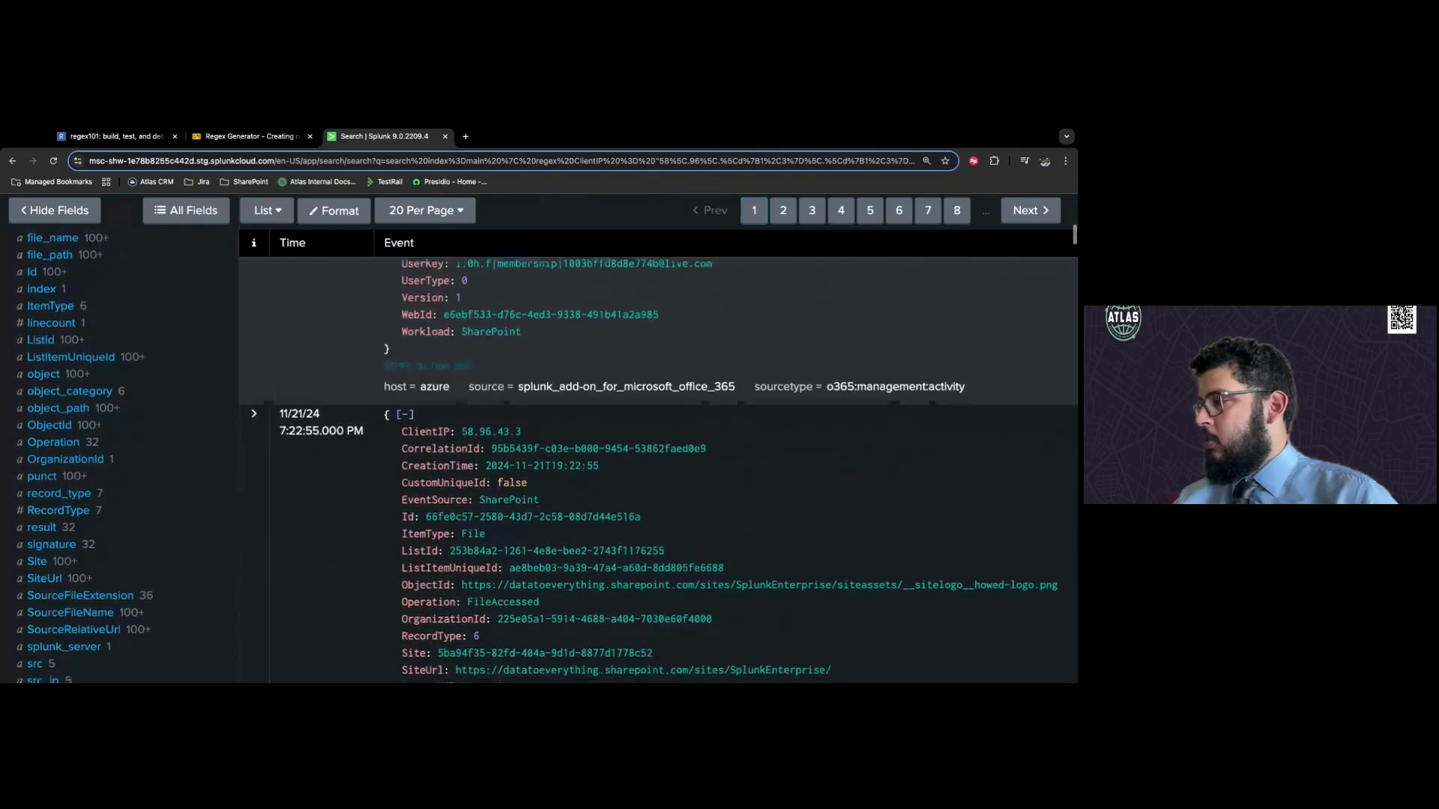
{"action": "scroll", "coordinate": [540, 437], "scroll_direction": "up", "scroll_amount": 3}
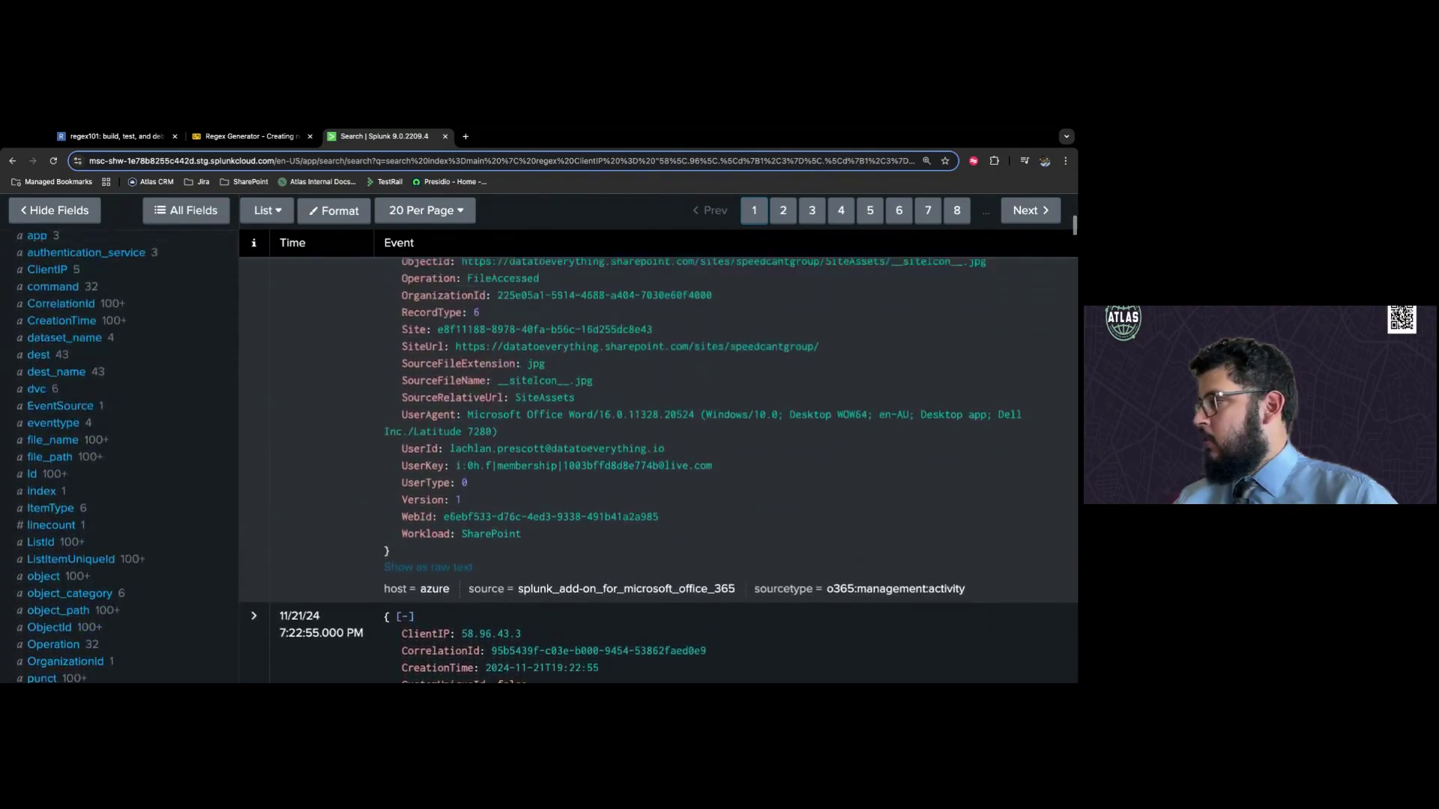
{"action": "scroll", "coordinate": [540, 437], "scroll_direction": "up", "scroll_amount": 2}
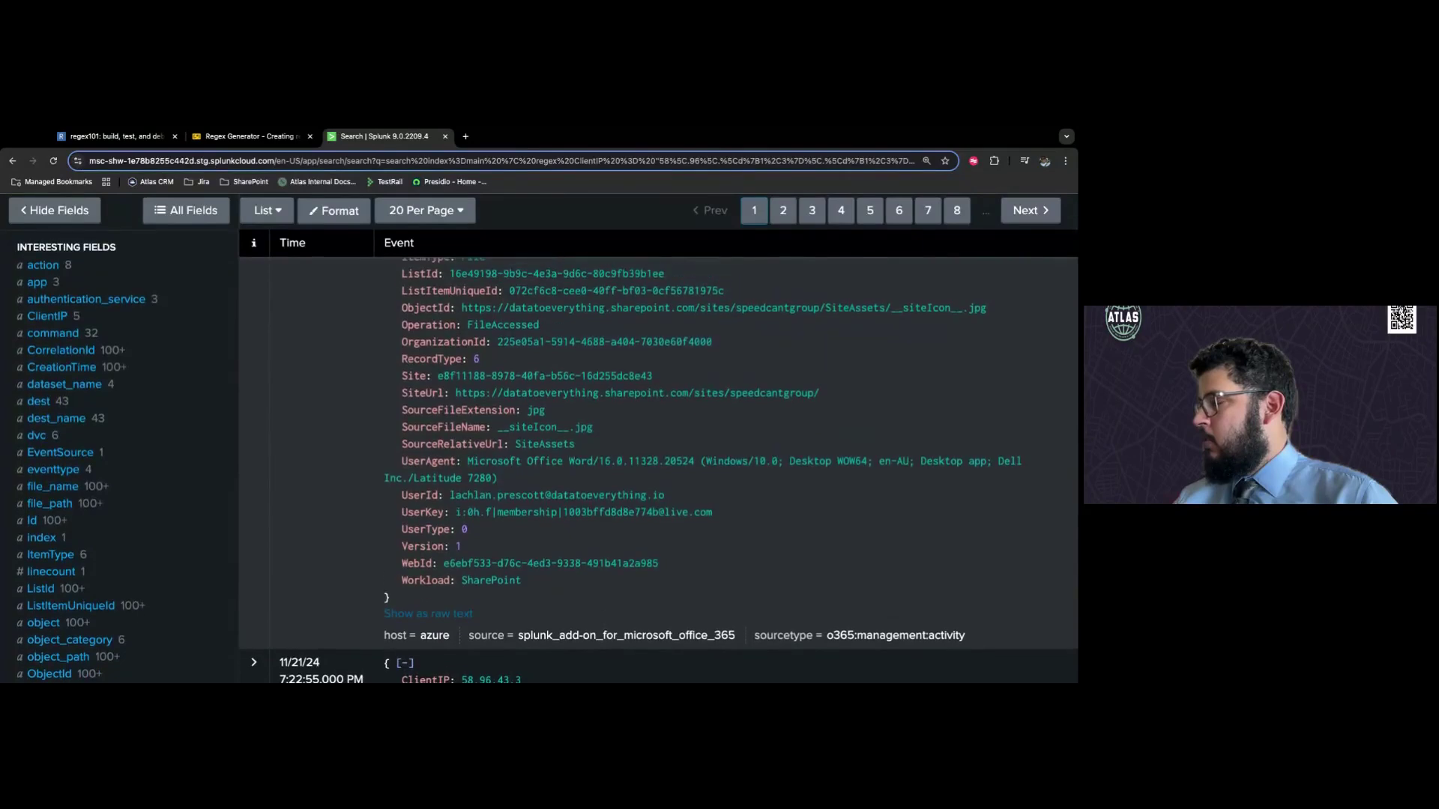
{"action": "scroll", "coordinate": [539, 437], "scroll_direction": "up", "scroll_amount": 2}
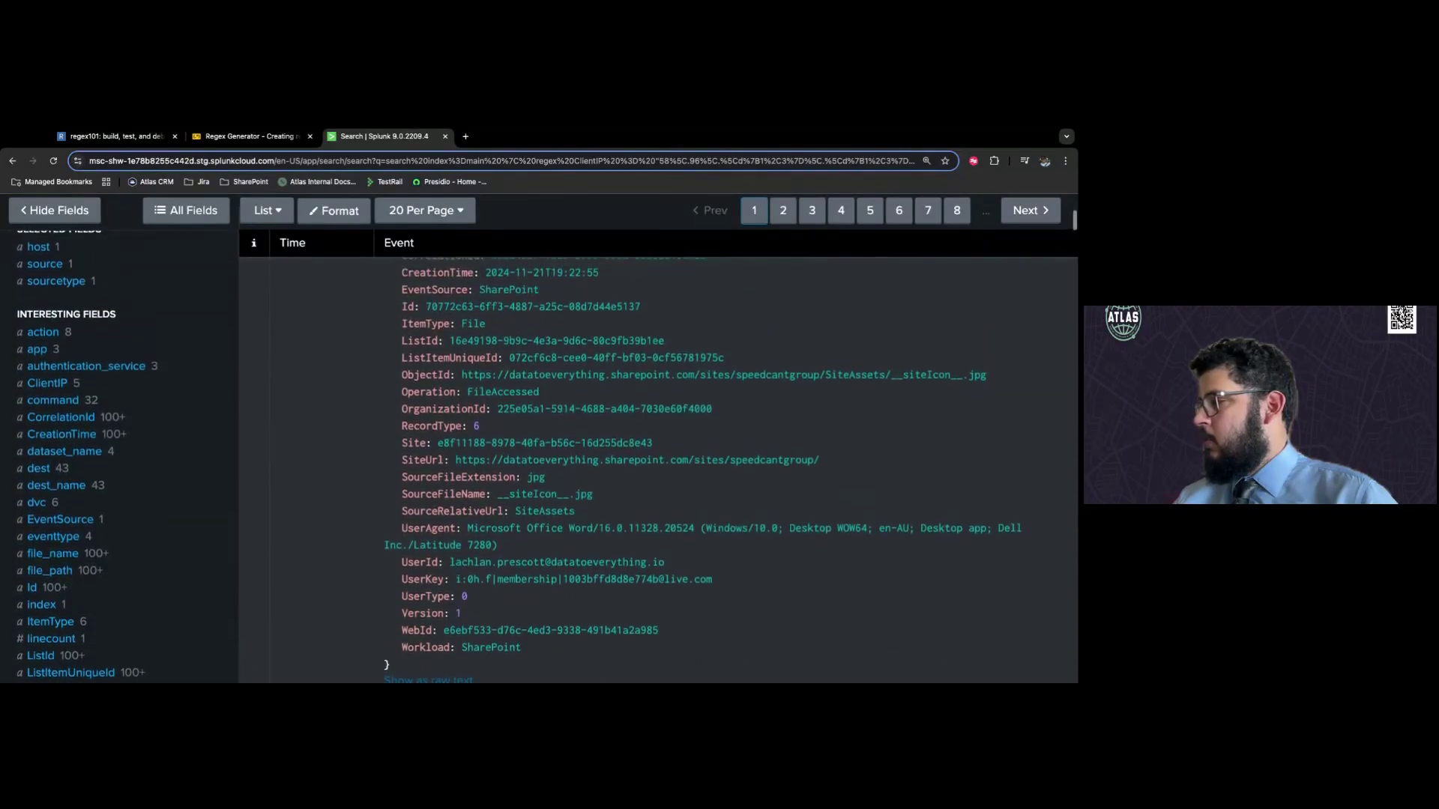
{"action": "scroll", "coordinate": [540, 437], "scroll_direction": "up", "scroll_amount": 1}
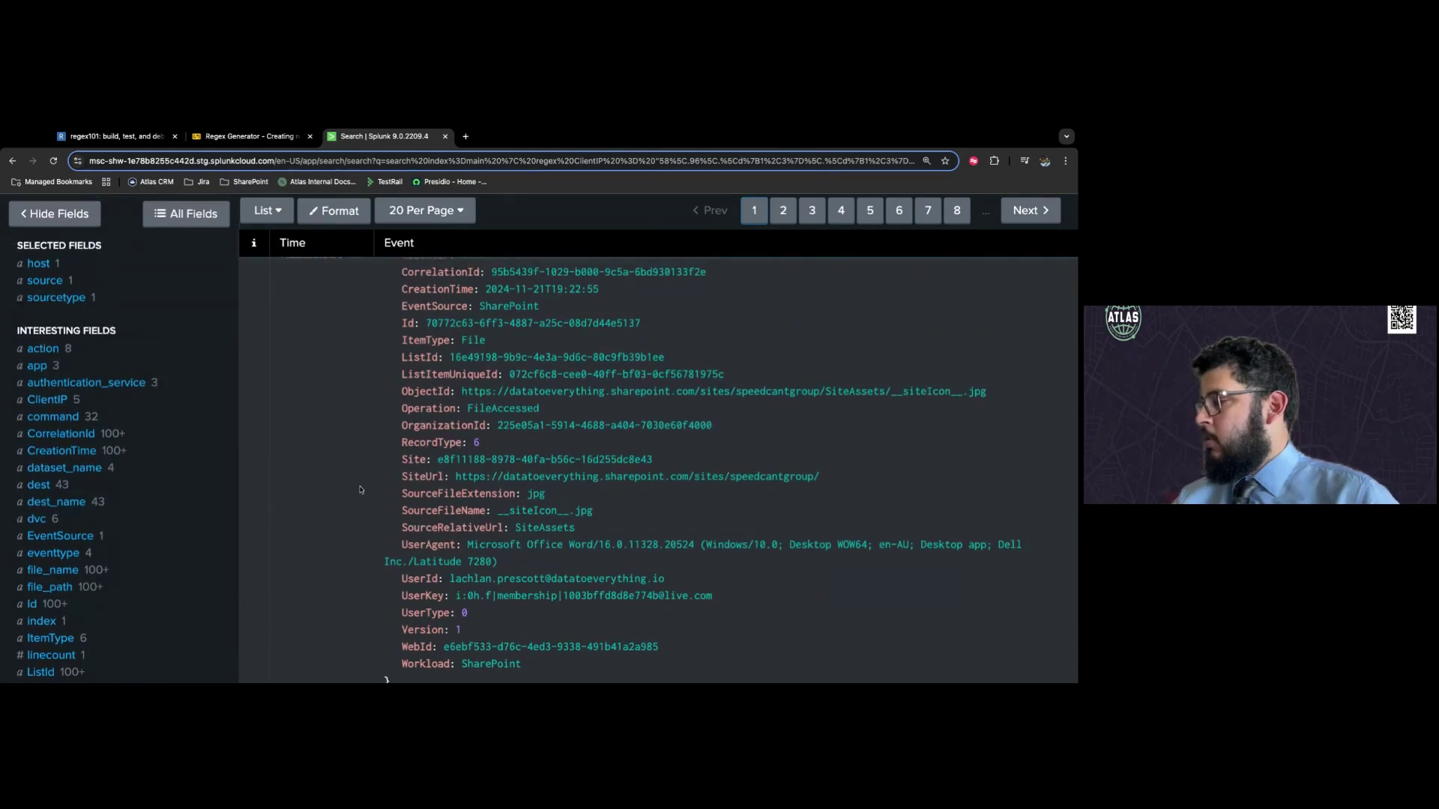
{"action": "scroll", "coordinate": [360, 490], "scroll_direction": "up", "scroll_amount": 3}
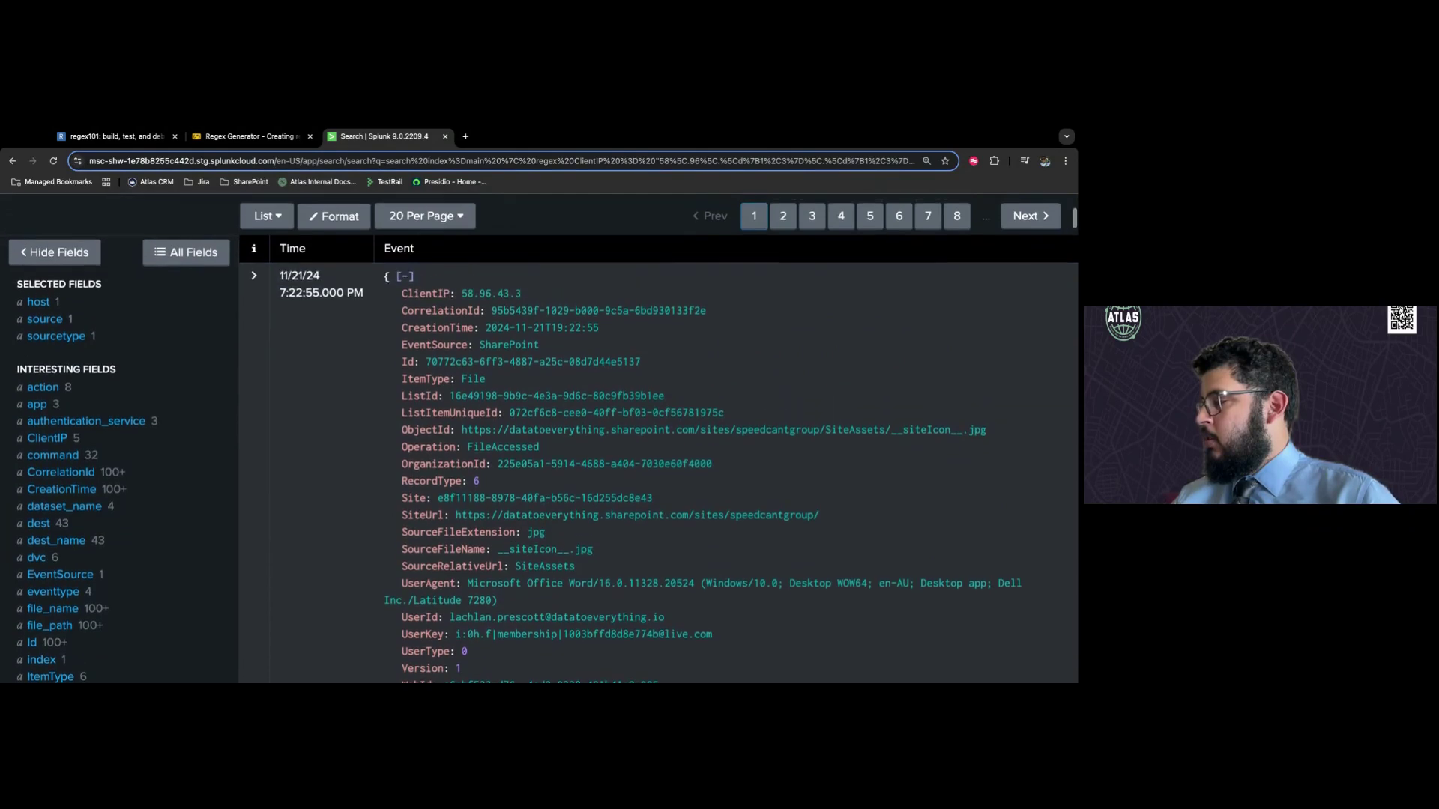
- Replace the ClientIP condition in the regex command with _raw = so that the pattern applies to the whole raw event
{"action": "scroll", "coordinate": [348, 265], "scroll_direction": "up", "scroll_amount": 10}
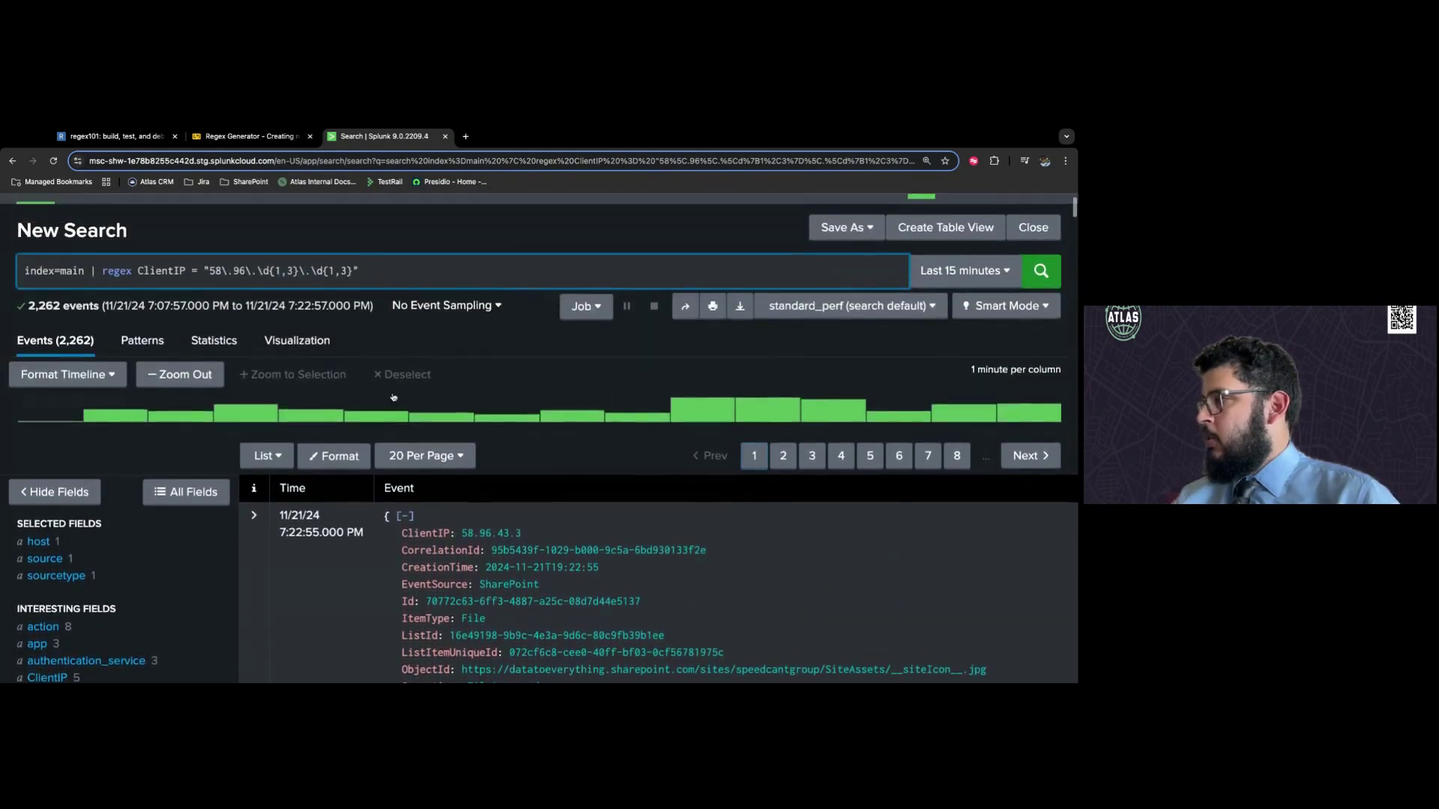
{"action": "key", "text": "alt+shift+Left"}
{"action": "key", "text": "alt+shift+Left"}
{"action": "key", "text": "alt+shift+Left"}
{"action": "key", "text": "alt+shift+Left"}
{"action": "key", "text": "alt+shift+Left"}
{"action": "key", "text": "alt+shift+Left"}
{"action": "key", "text": "alt+shift+Left"}
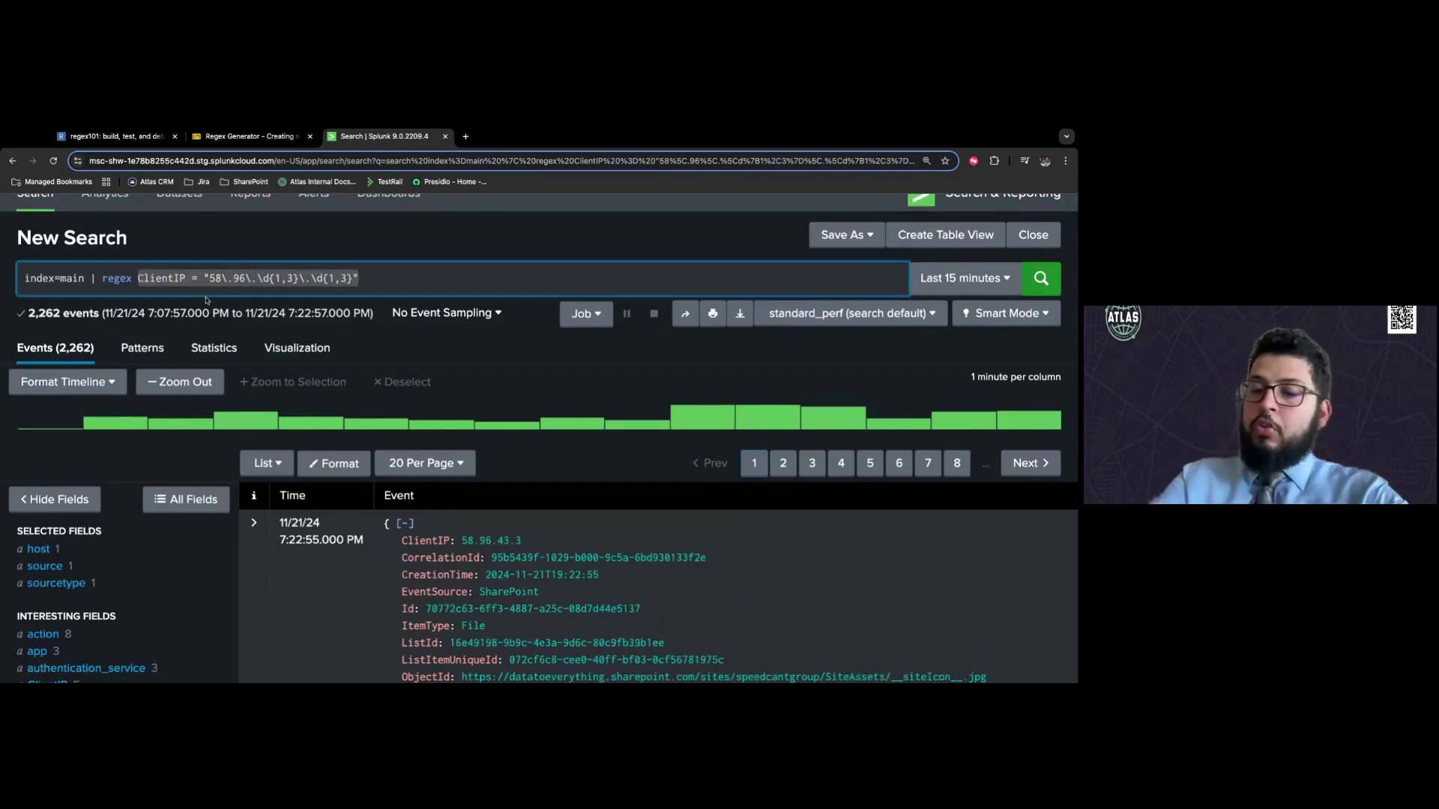
{"action": "type", "text": "_"}
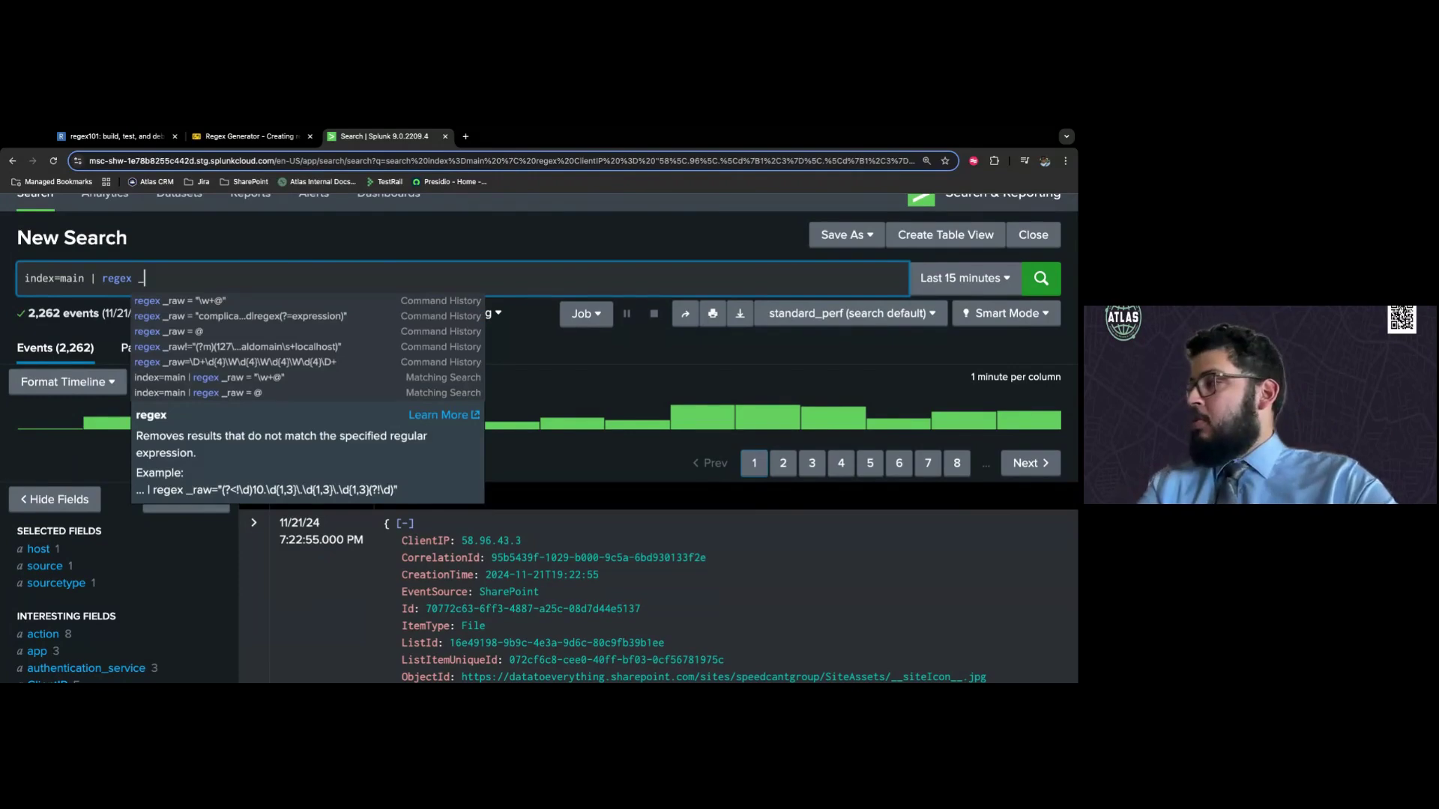
{"action": "type", "text": "raw"}
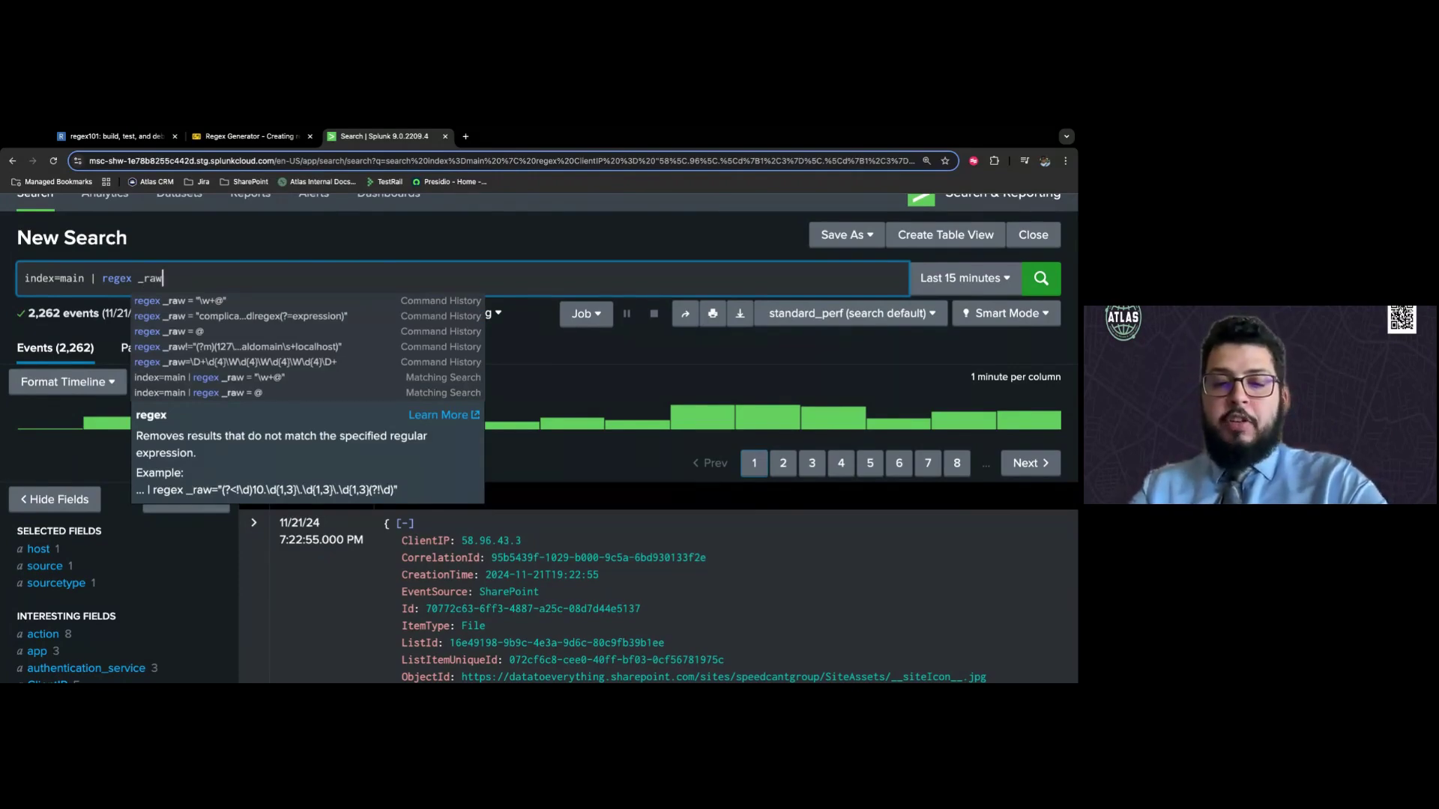
{"action": "type", "text": " = "}
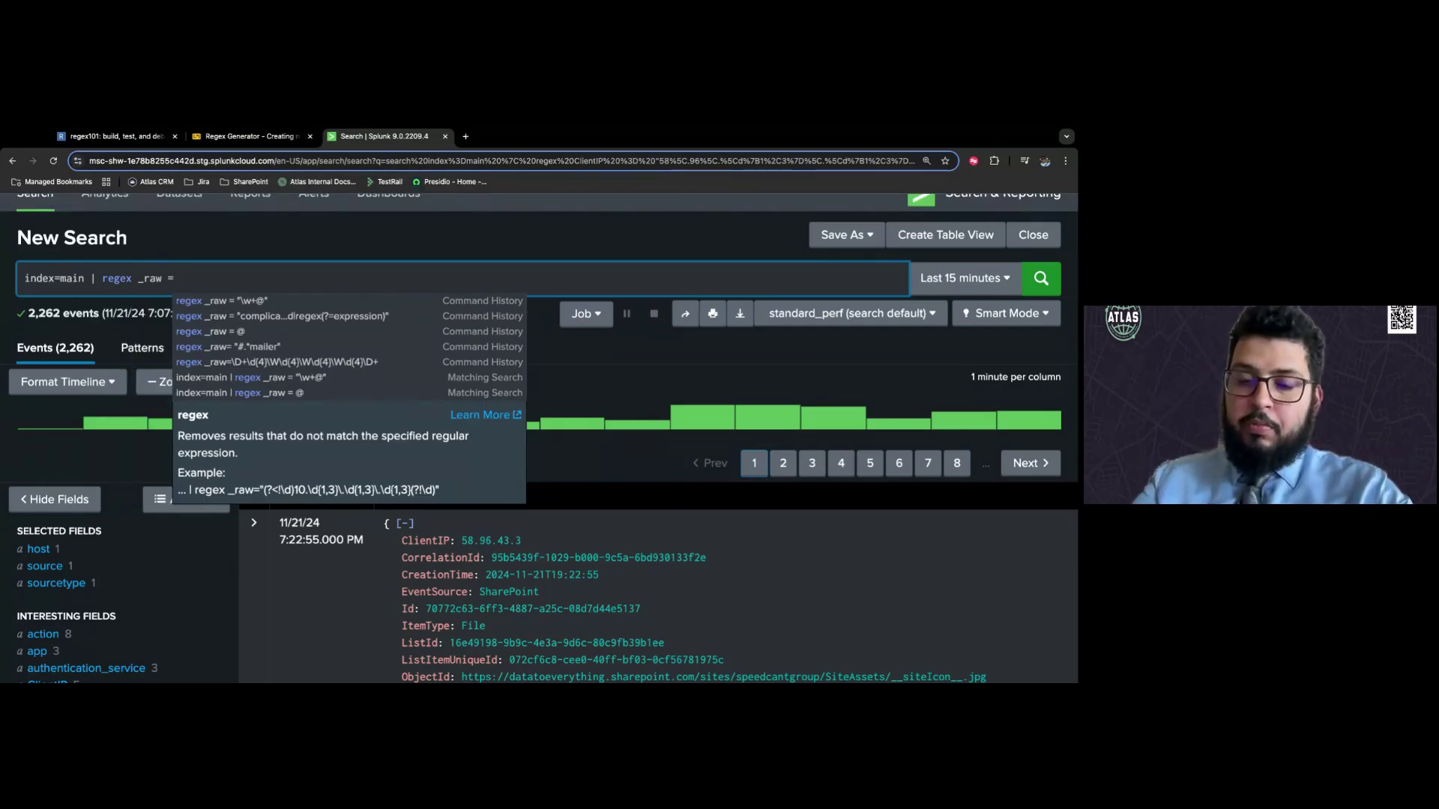
- Use an unquoted @ as the pattern for _raw and run the search
{"action": "type", "text": "\""}
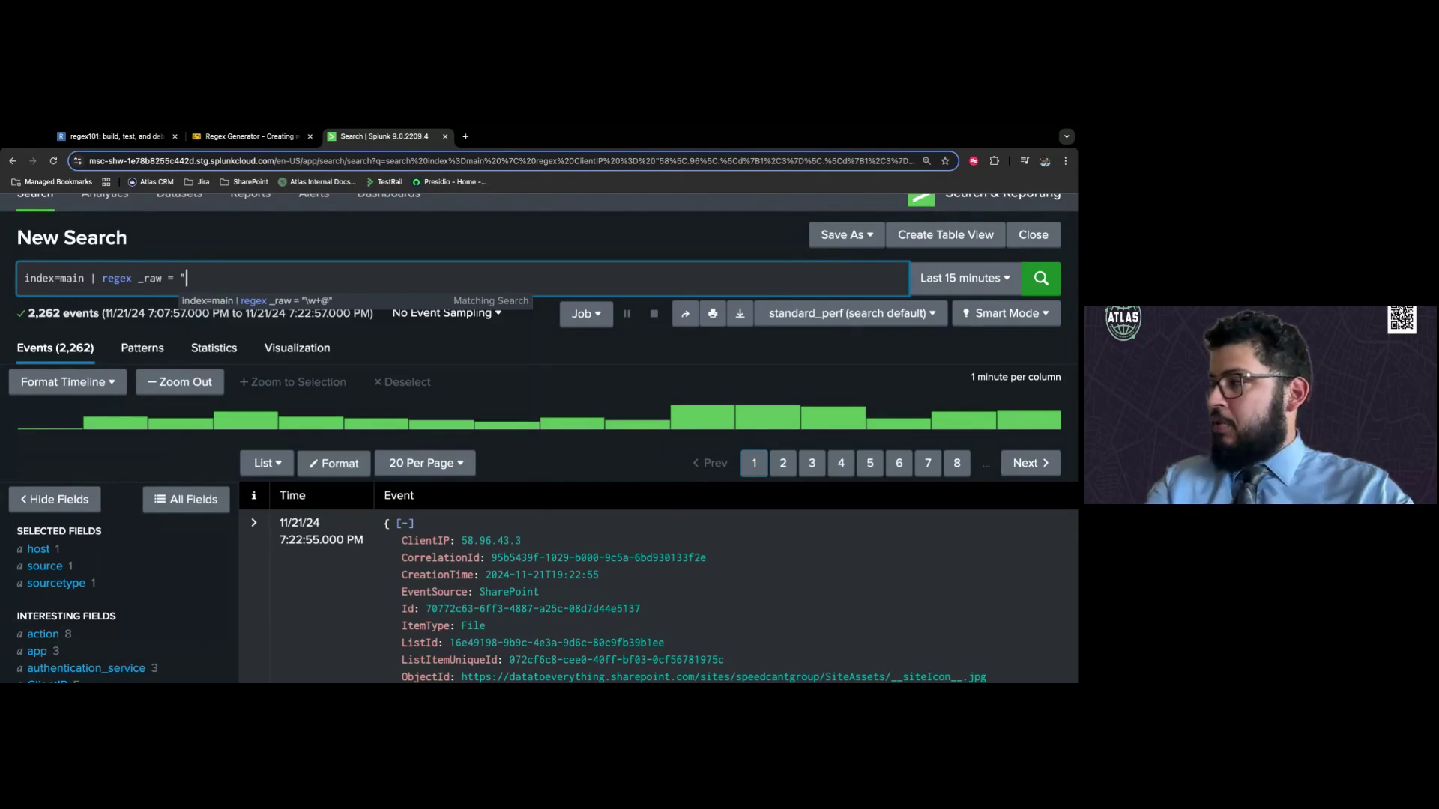
{"action": "key", "text": "BackSpace"}
{"action": "type", "text": "@"}
{"action": "key", "text": "Return"}
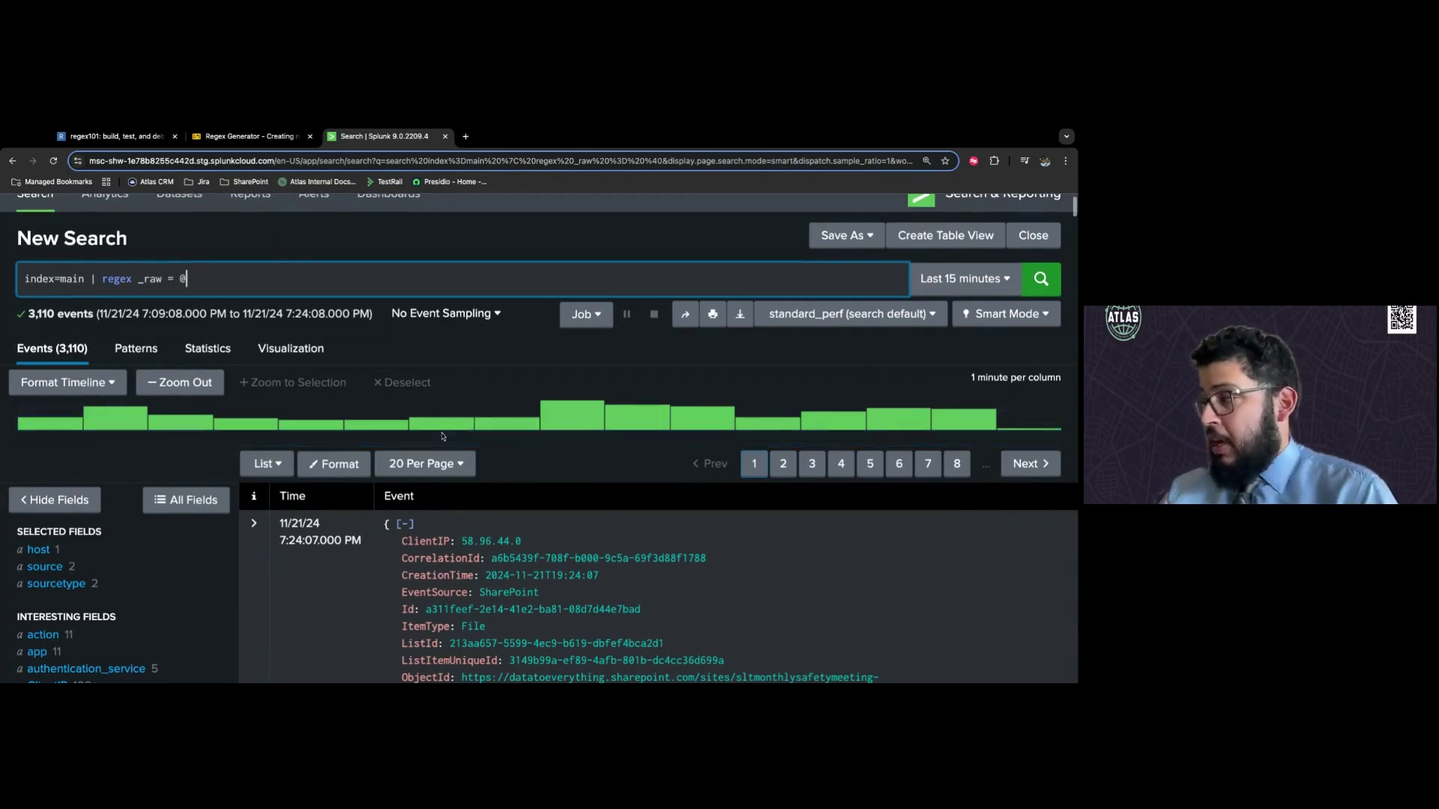
- Examine the returned SharePoint events for values containing an @ sign, such as UserId and UserKey
{"action": "scroll", "coordinate": [477, 498], "scroll_direction": "up", "scroll_amount": 1}
{"action": "scroll", "coordinate": [479, 500], "scroll_direction": "down", "scroll_amount": 3}
{"action": "scroll", "coordinate": [480, 500], "scroll_direction": "down", "scroll_amount": 3}
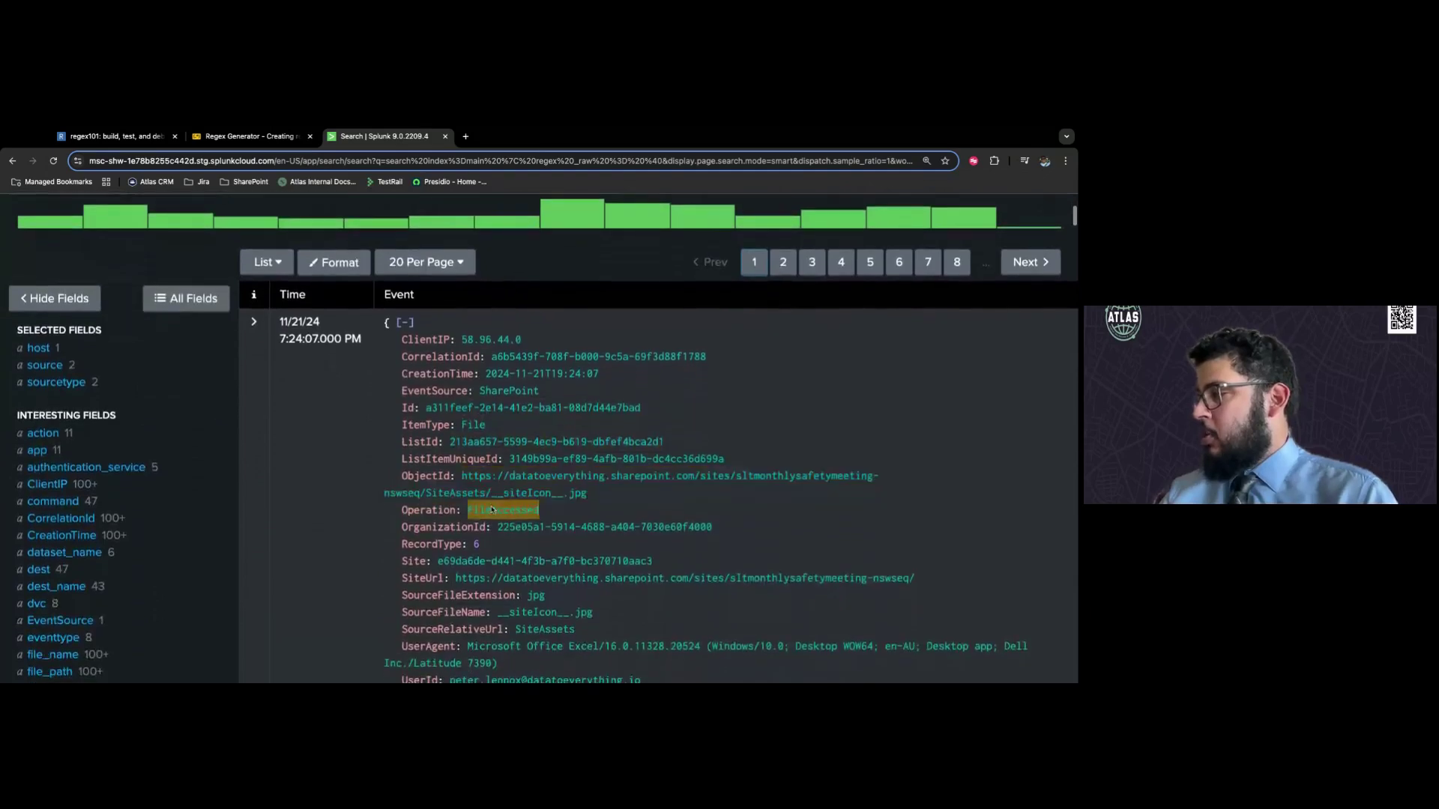
{"action": "scroll", "coordinate": [530, 545], "scroll_direction": "down", "scroll_amount": 1}
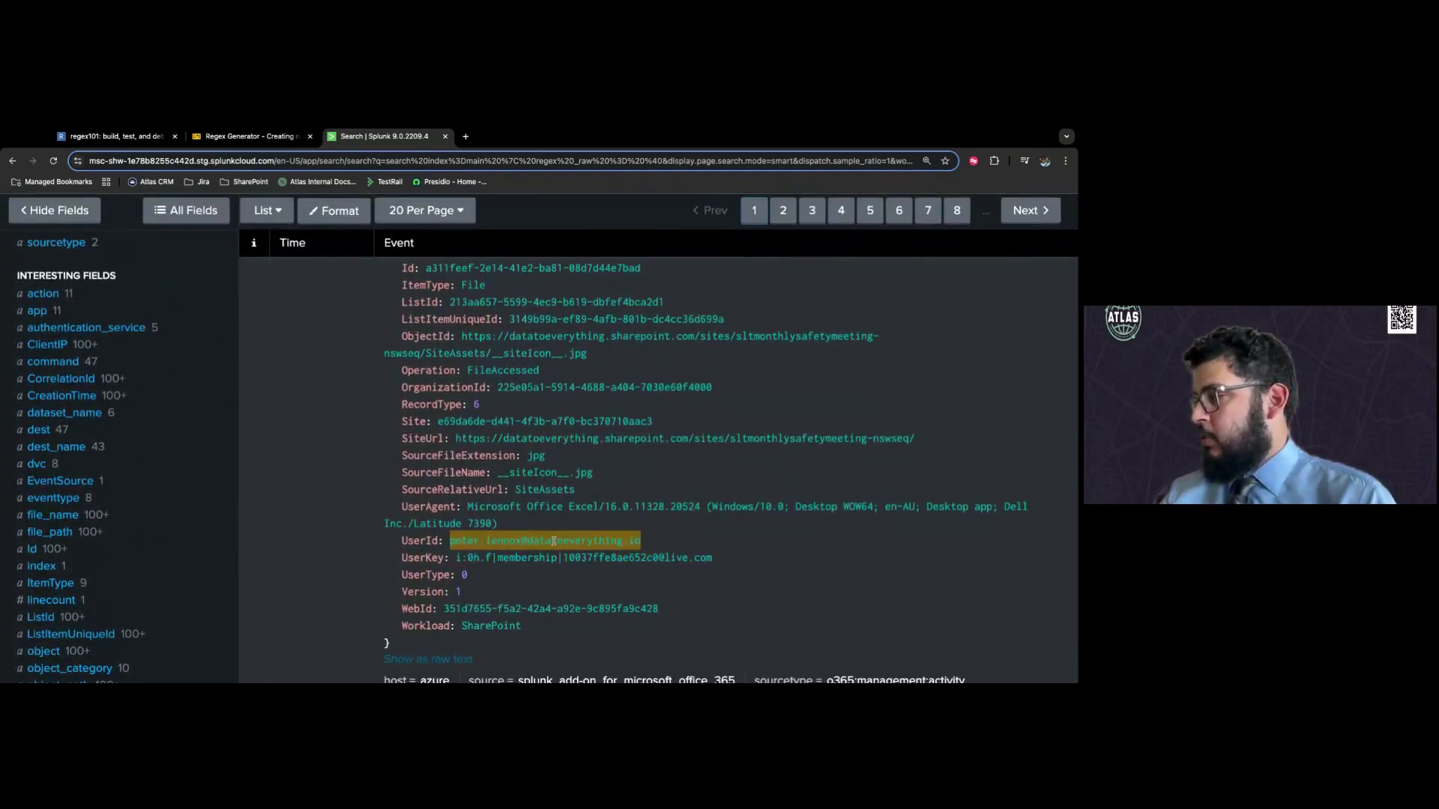
{"action": "scroll", "coordinate": [554, 542], "scroll_direction": "down", "scroll_amount": 9}
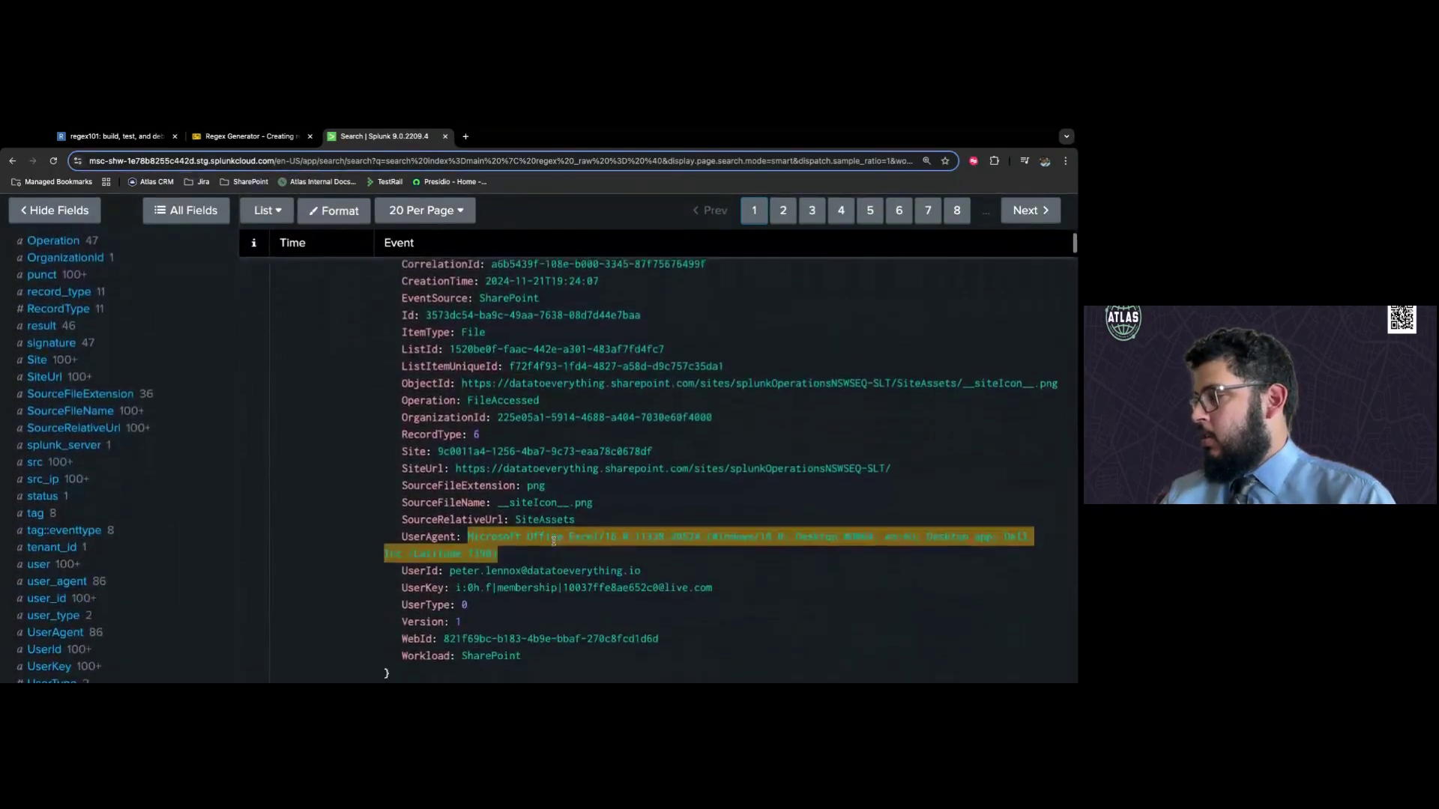
{"action": "scroll", "coordinate": [547, 543], "scroll_direction": "down", "scroll_amount": 7}
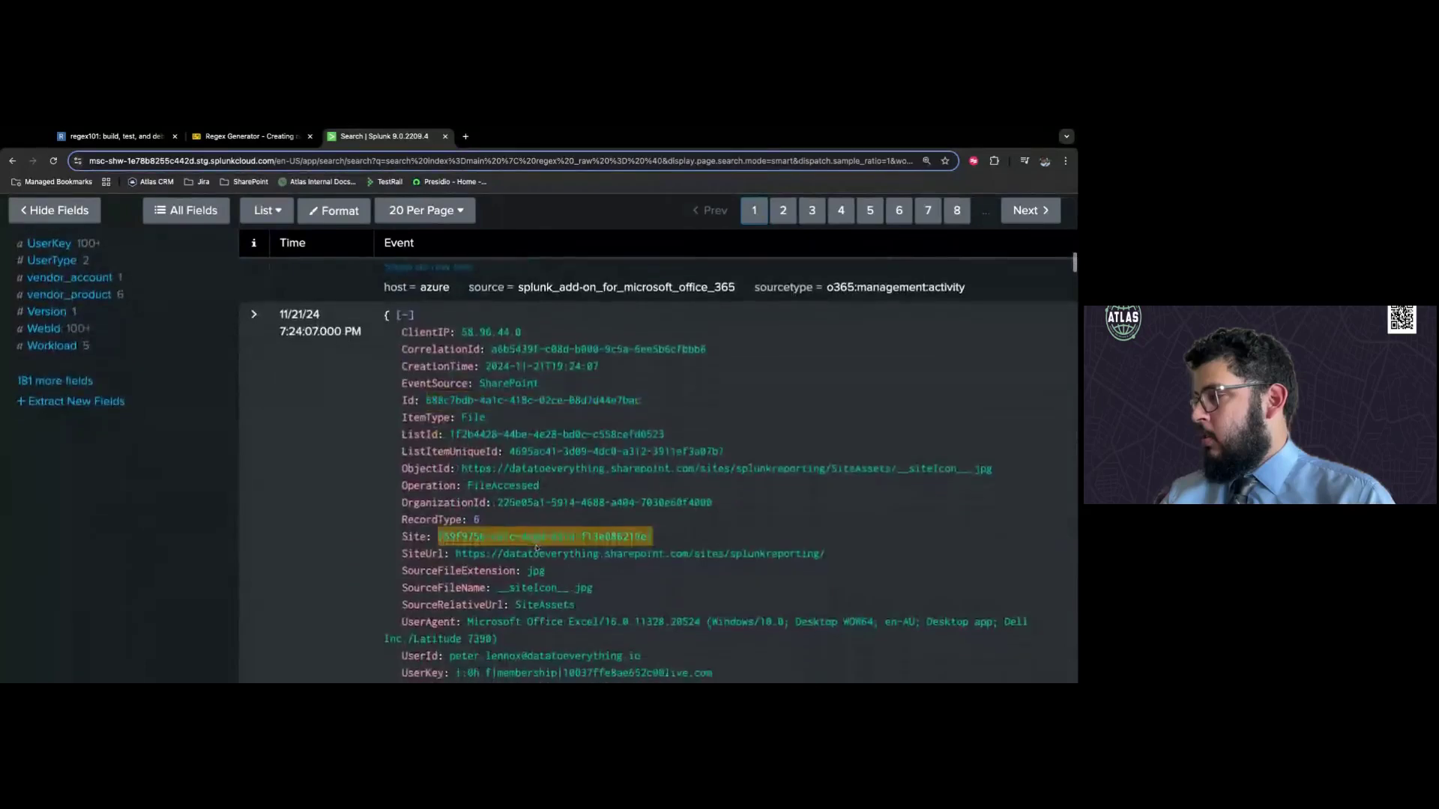
{"action": "scroll", "coordinate": [537, 547], "scroll_direction": "down", "scroll_amount": 2}
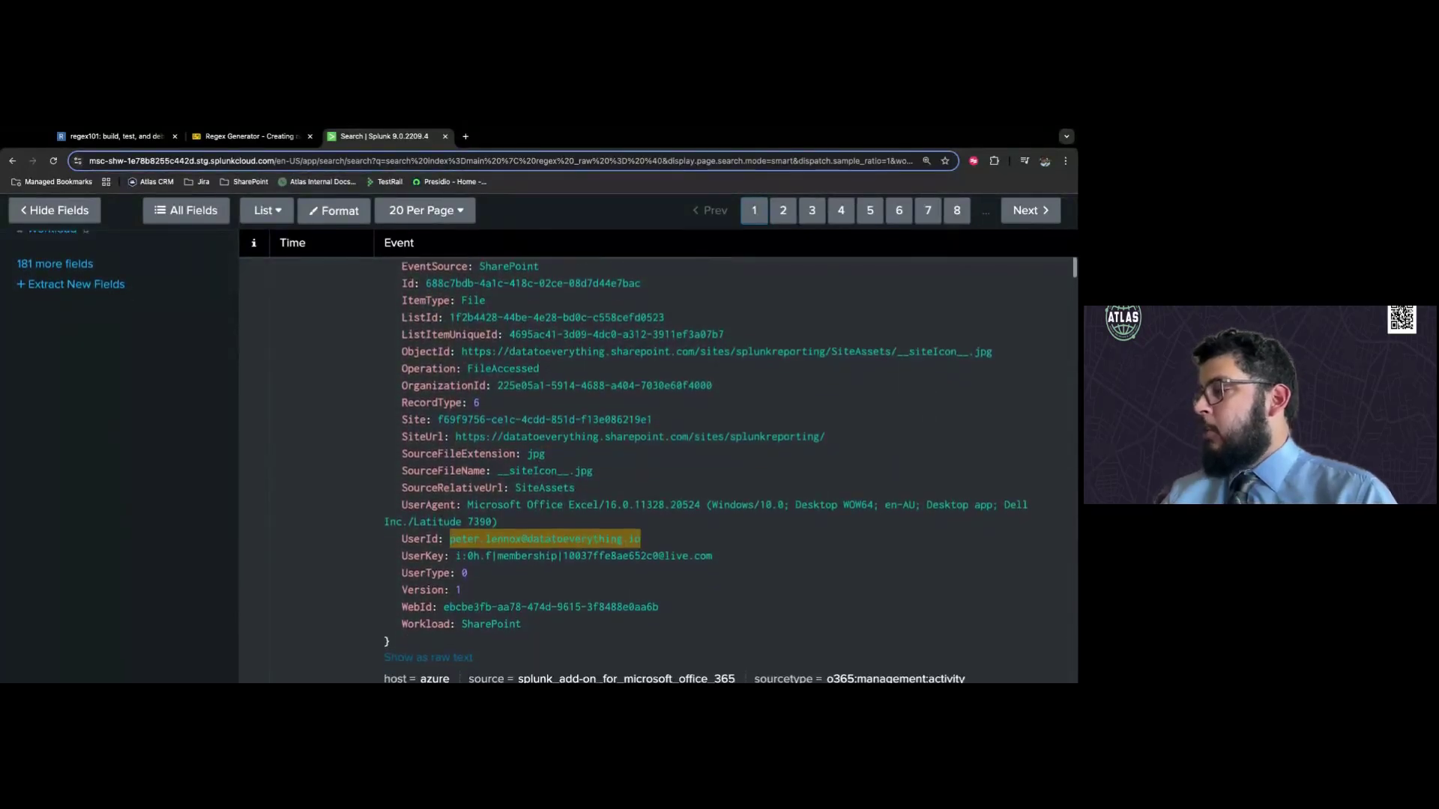
{"action": "scroll", "coordinate": [540, 546], "scroll_direction": "down", "scroll_amount": 7}
{"action": "scroll", "coordinate": [540, 546], "scroll_direction": "down", "scroll_amount": 3}
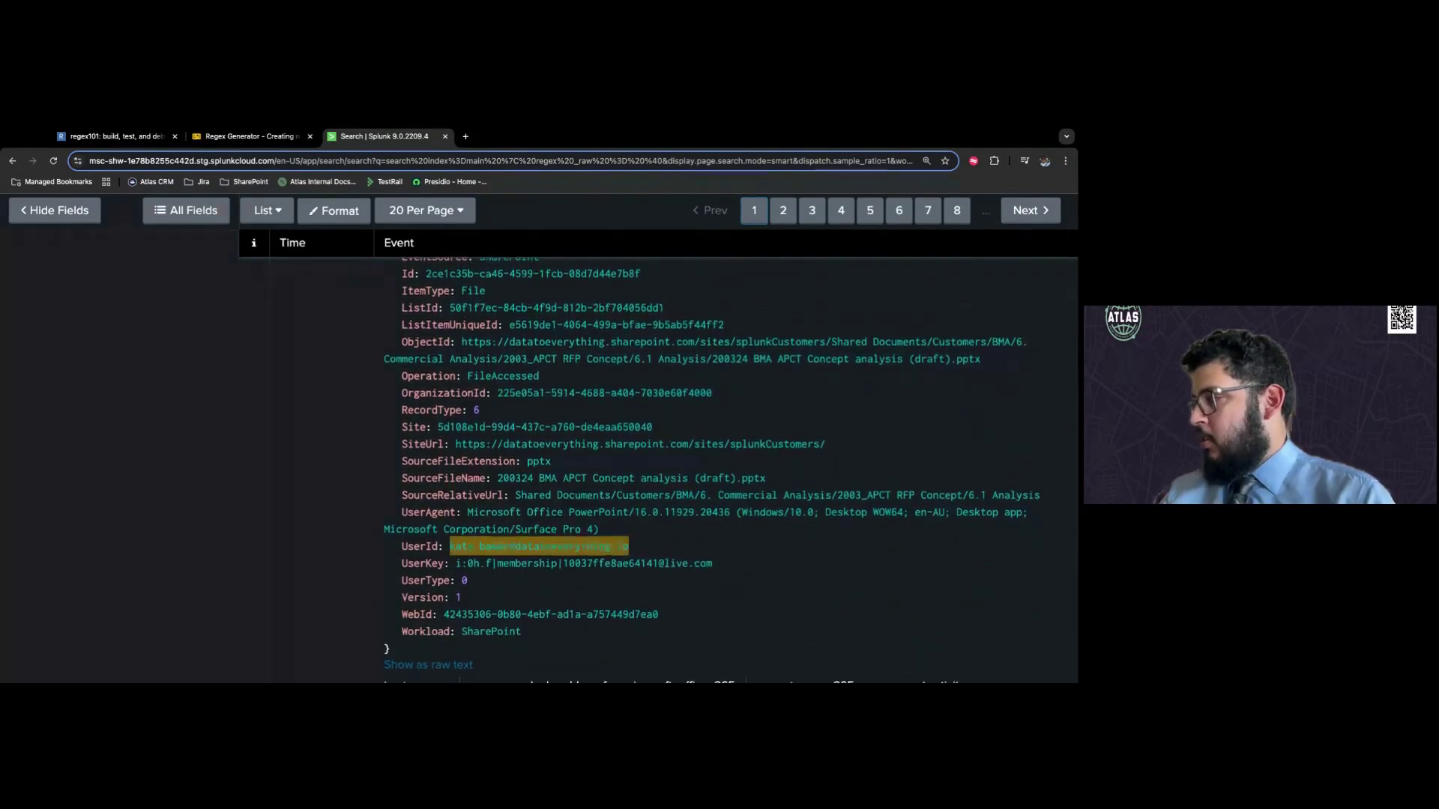
{"action": "scroll", "coordinate": [539, 547], "scroll_direction": "down", "scroll_amount": 7}
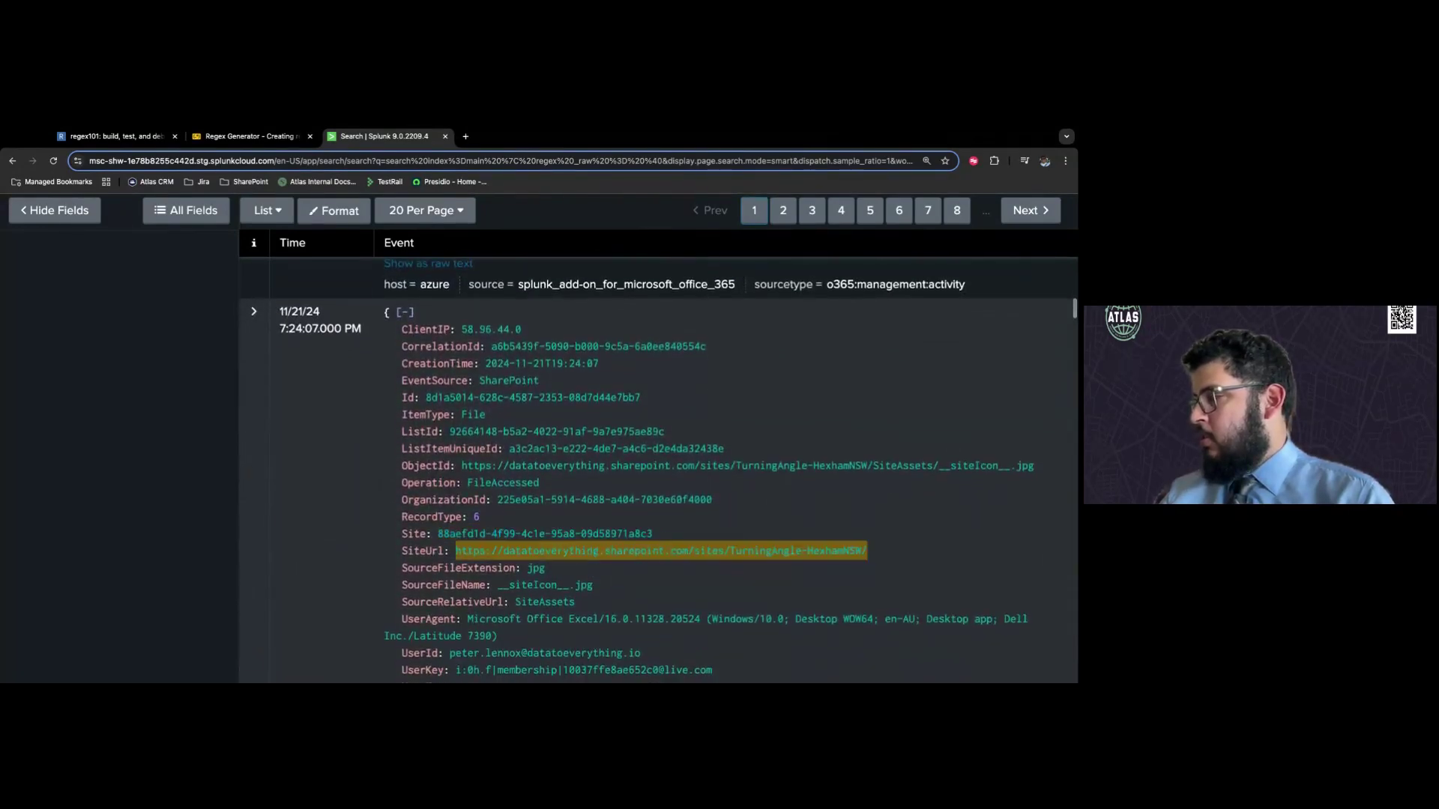
{"action": "scroll", "coordinate": [540, 547], "scroll_direction": "down", "scroll_amount": 2}
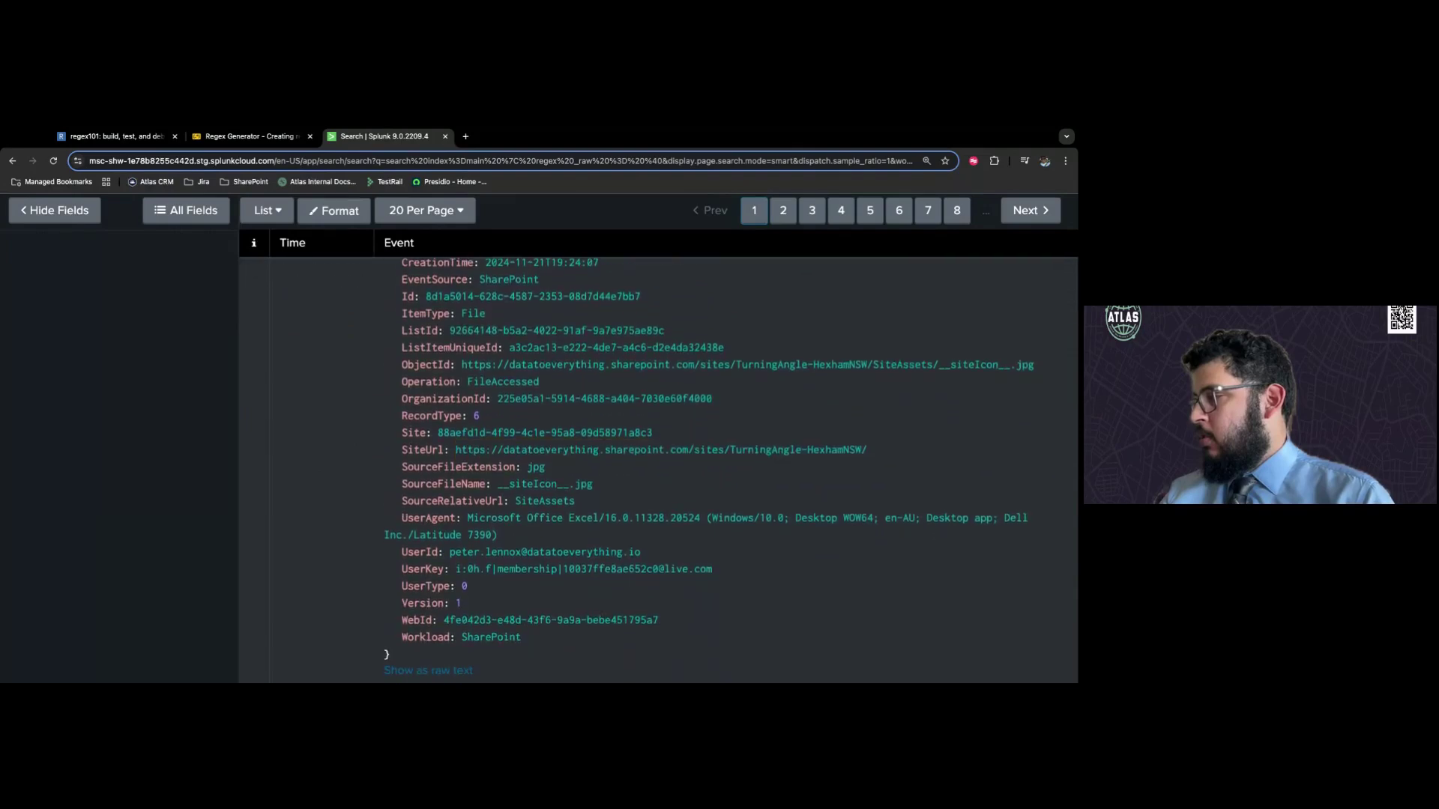
- Replace the @ pattern with the start of a quoted e-mail pattern, "\w+.?\w*@, covering the part before the domain
{"action": "scroll", "coordinate": [442, 430], "scroll_direction": "up", "scroll_amount": 15}
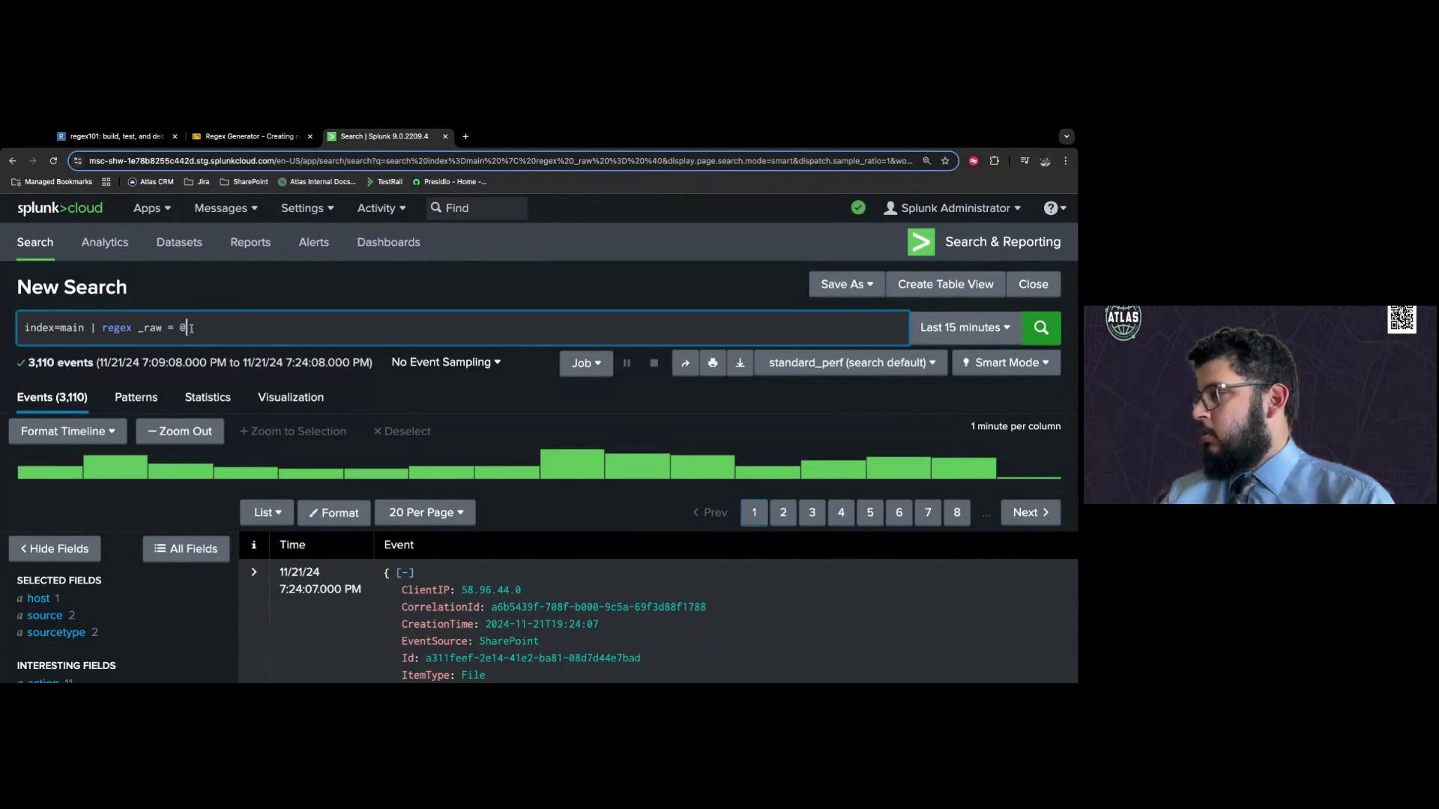
{"action": "key", "text": "BackSpace"}
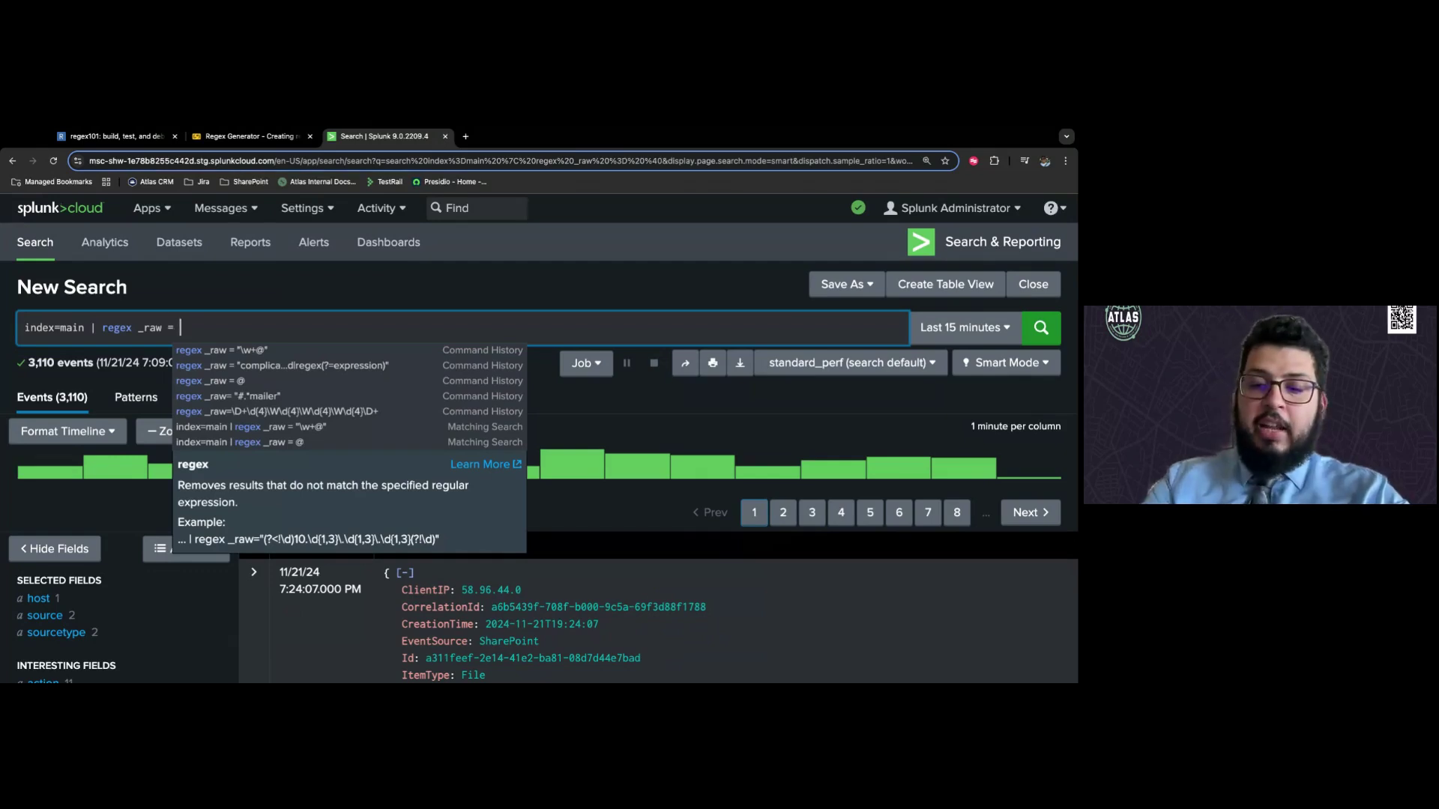
{"action": "type", "text": "\"\\w"}
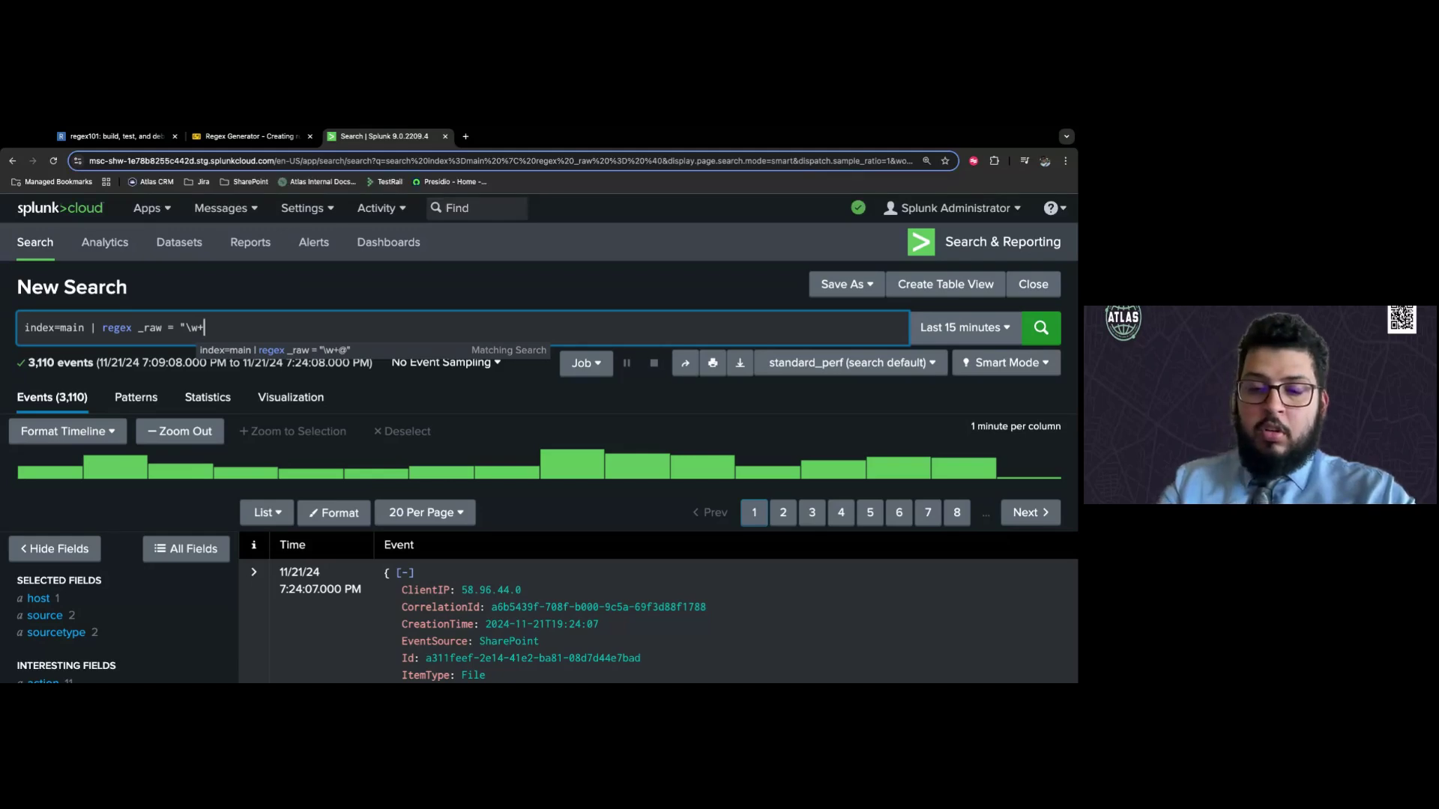
{"action": "type", "text": "+."}
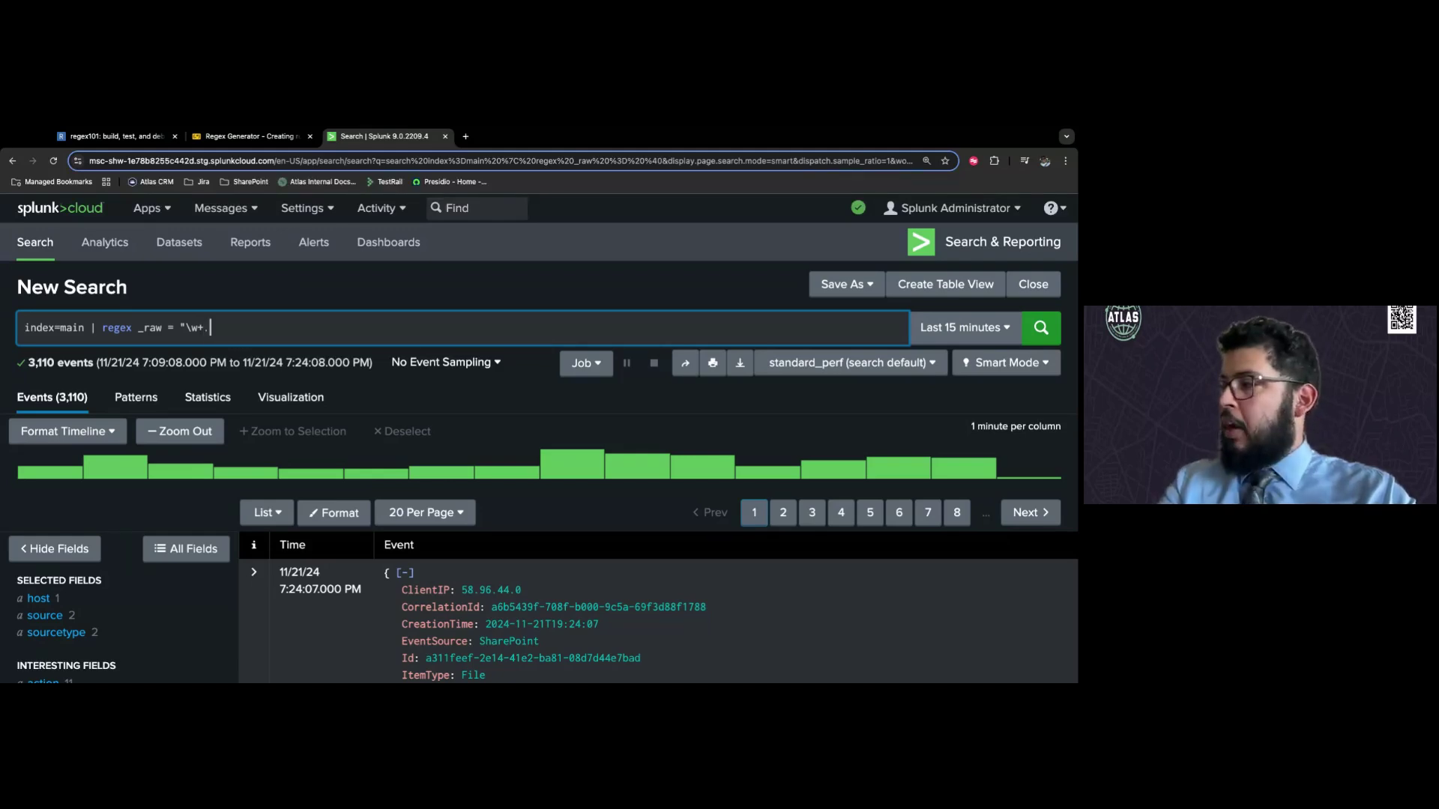
{"action": "type", "text": "?"}
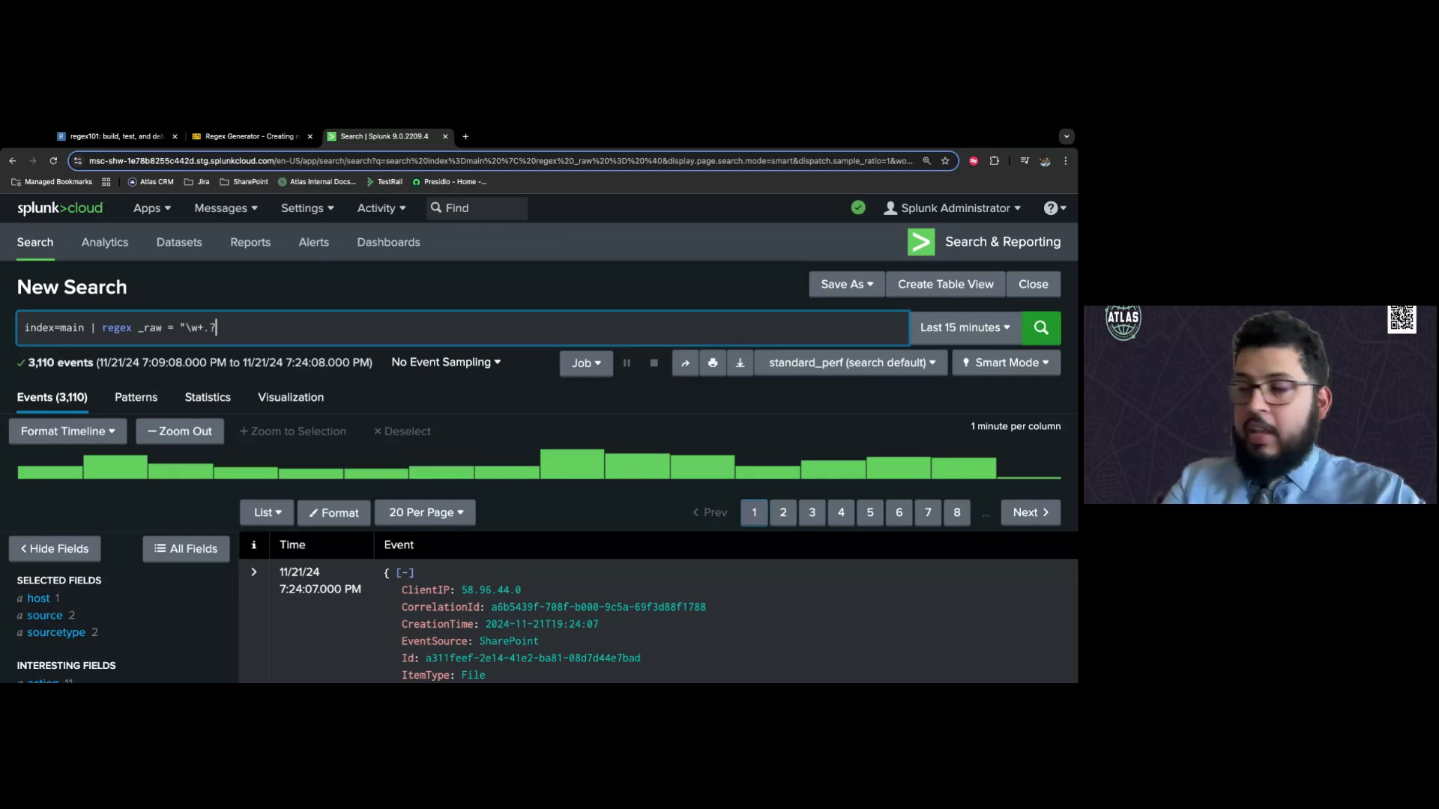
{"action": "type", "text": "\\w"}
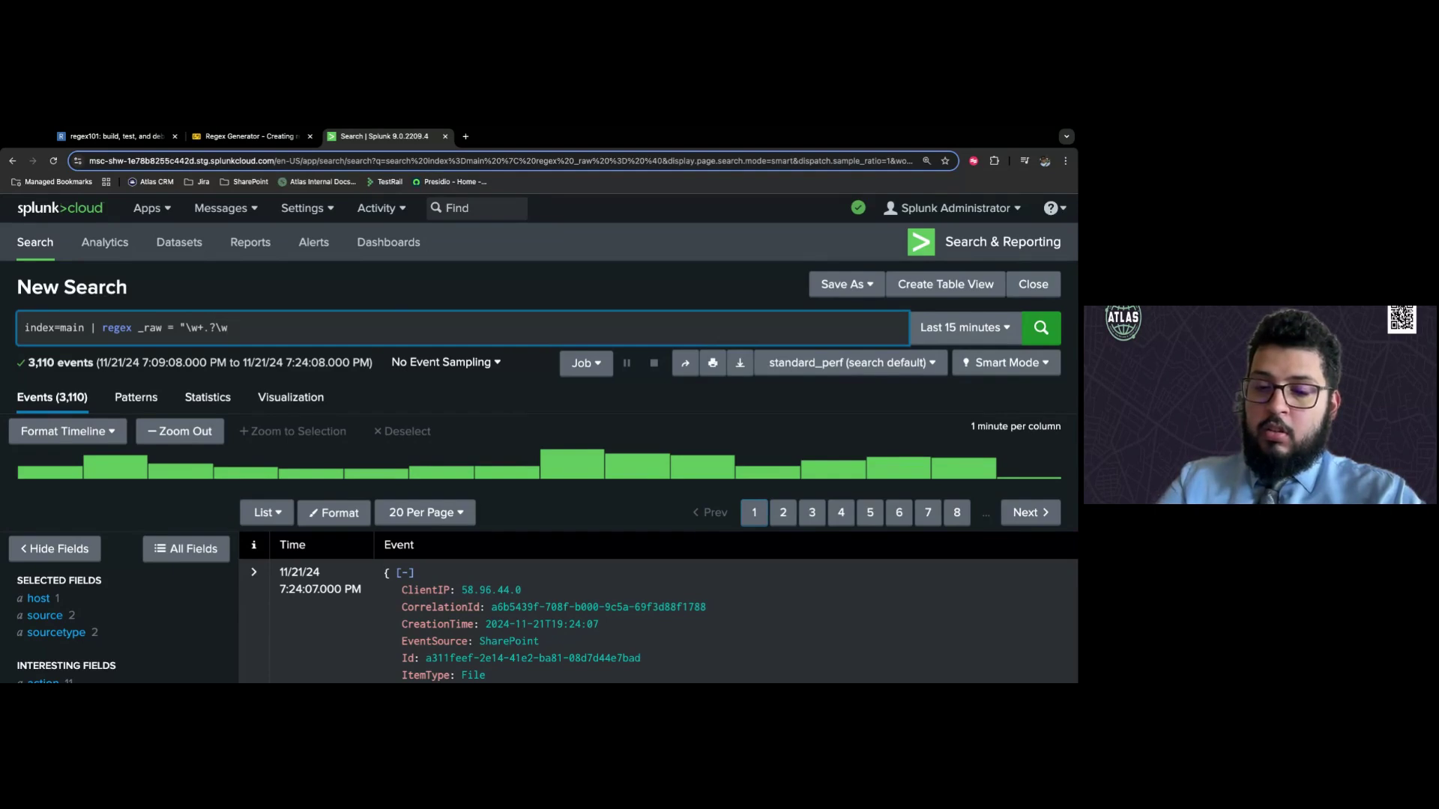
{"action": "type", "text": "*"}
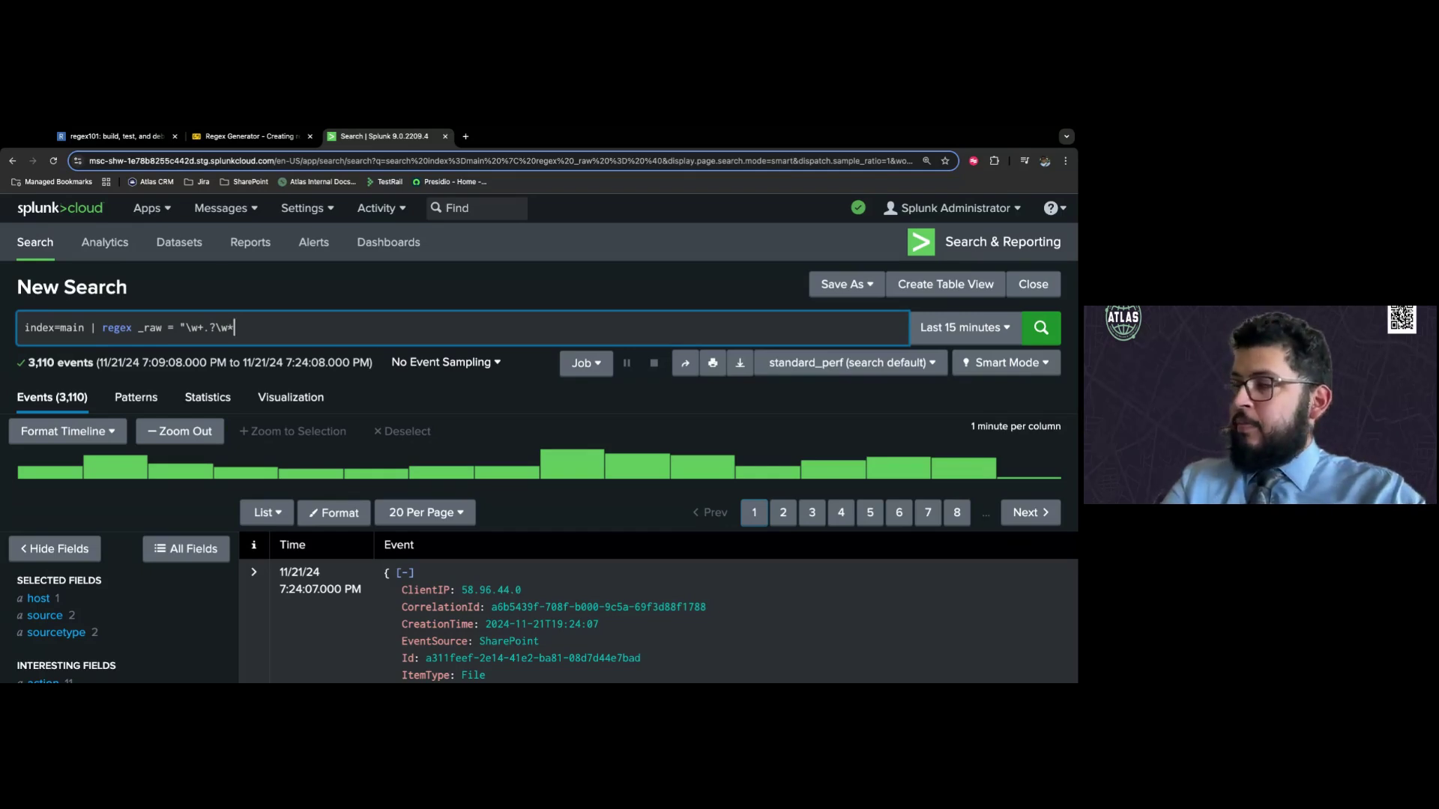
{"action": "type", "text": "@"}
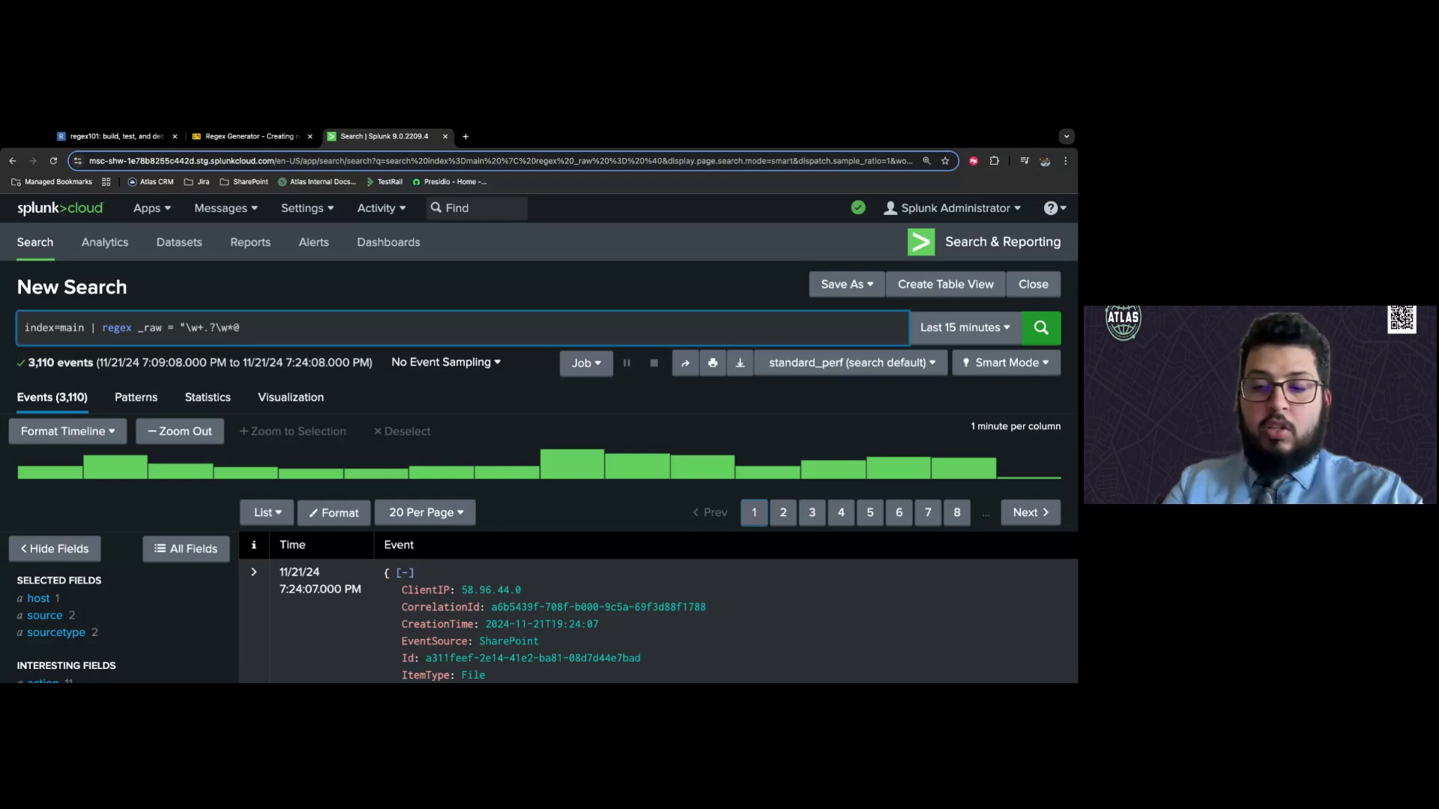
- Complete the e-mail pattern with \w+\.com for the domain, close the quote and run the search
{"action": "type", "text": "\\w"}
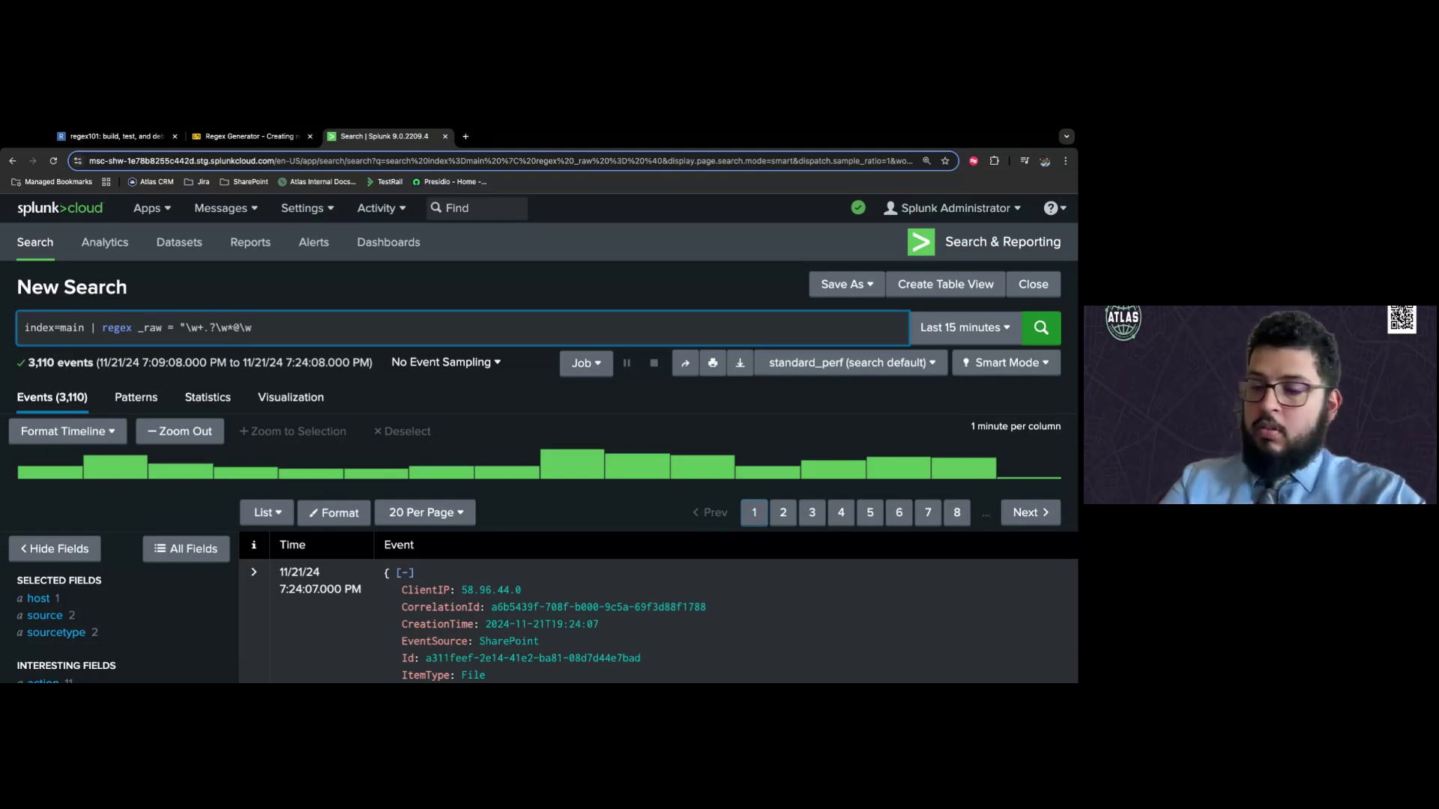
{"action": "type", "text": "+"}
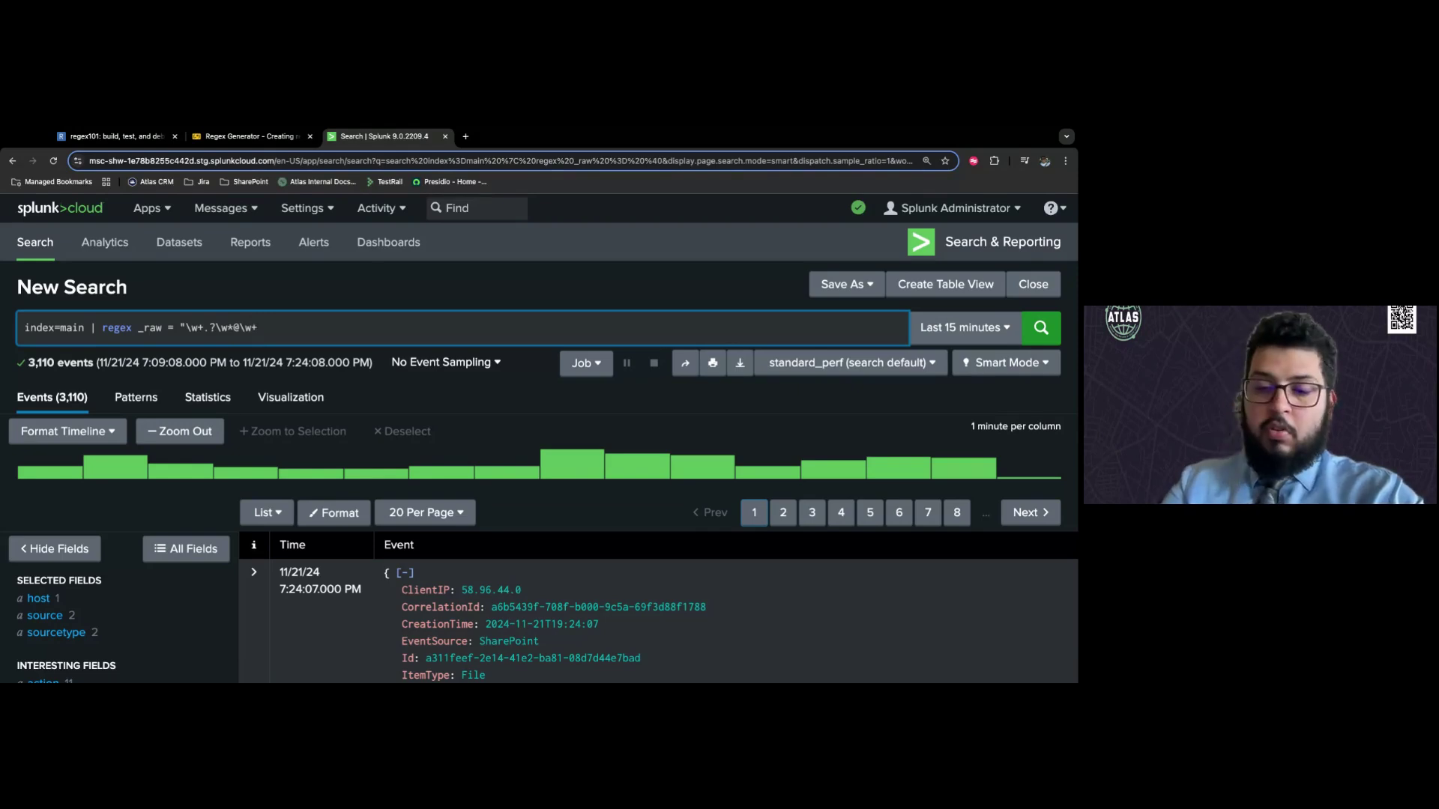
{"action": "type", "text": "\\.com"}
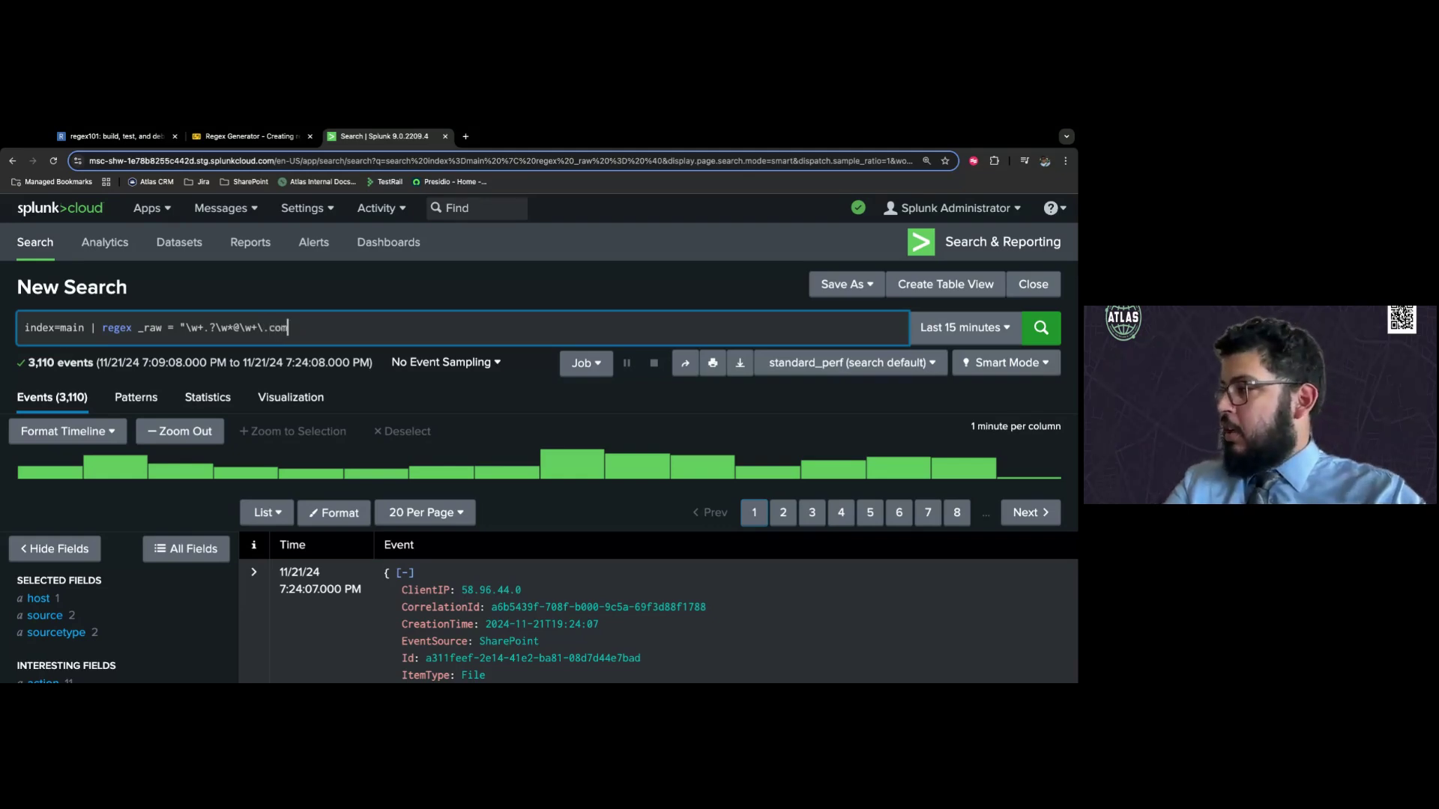
{"action": "type", "text": "\""}
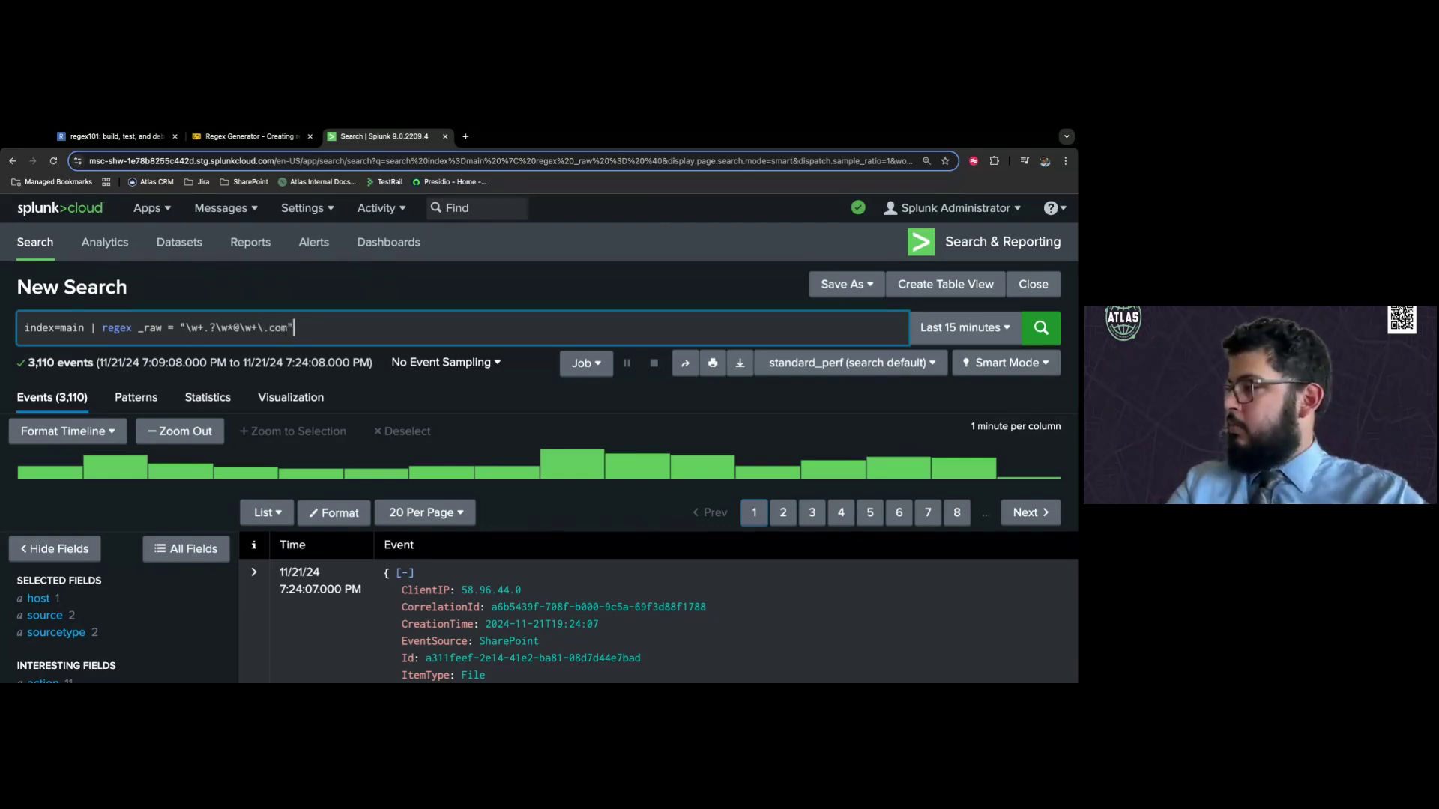
{"action": "key", "text": "Return"}
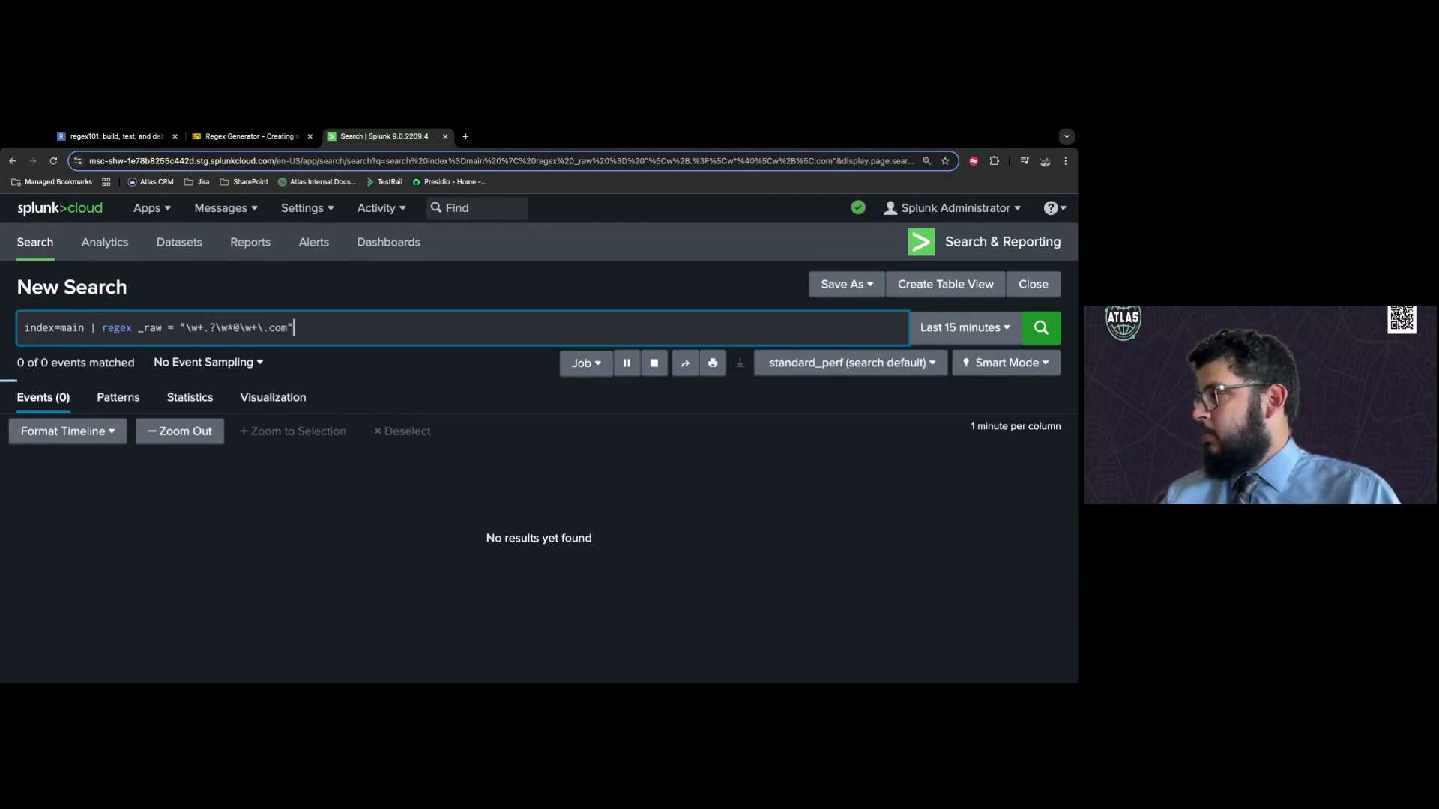
- Review the events returned by the e-mail regex, checking the ObjectId, UserId and UserKey values against the .com pattern
{"action": "scroll", "coordinate": [370, 413], "scroll_direction": "down", "scroll_amount": 1}
{"action": "scroll", "coordinate": [370, 413], "scroll_direction": "down", "scroll_amount": 5}
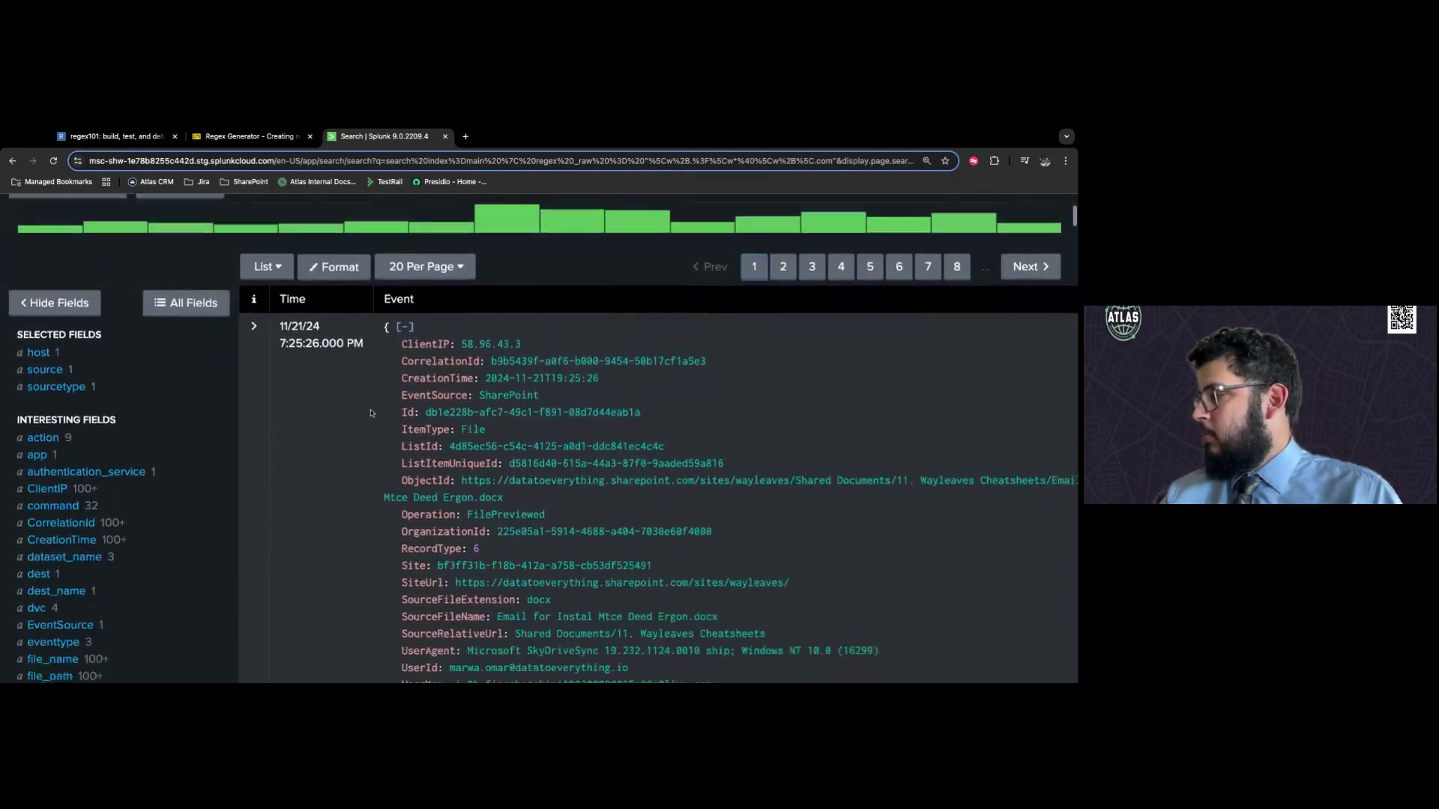
{"action": "scroll", "coordinate": [371, 413], "scroll_direction": "down", "scroll_amount": 1}
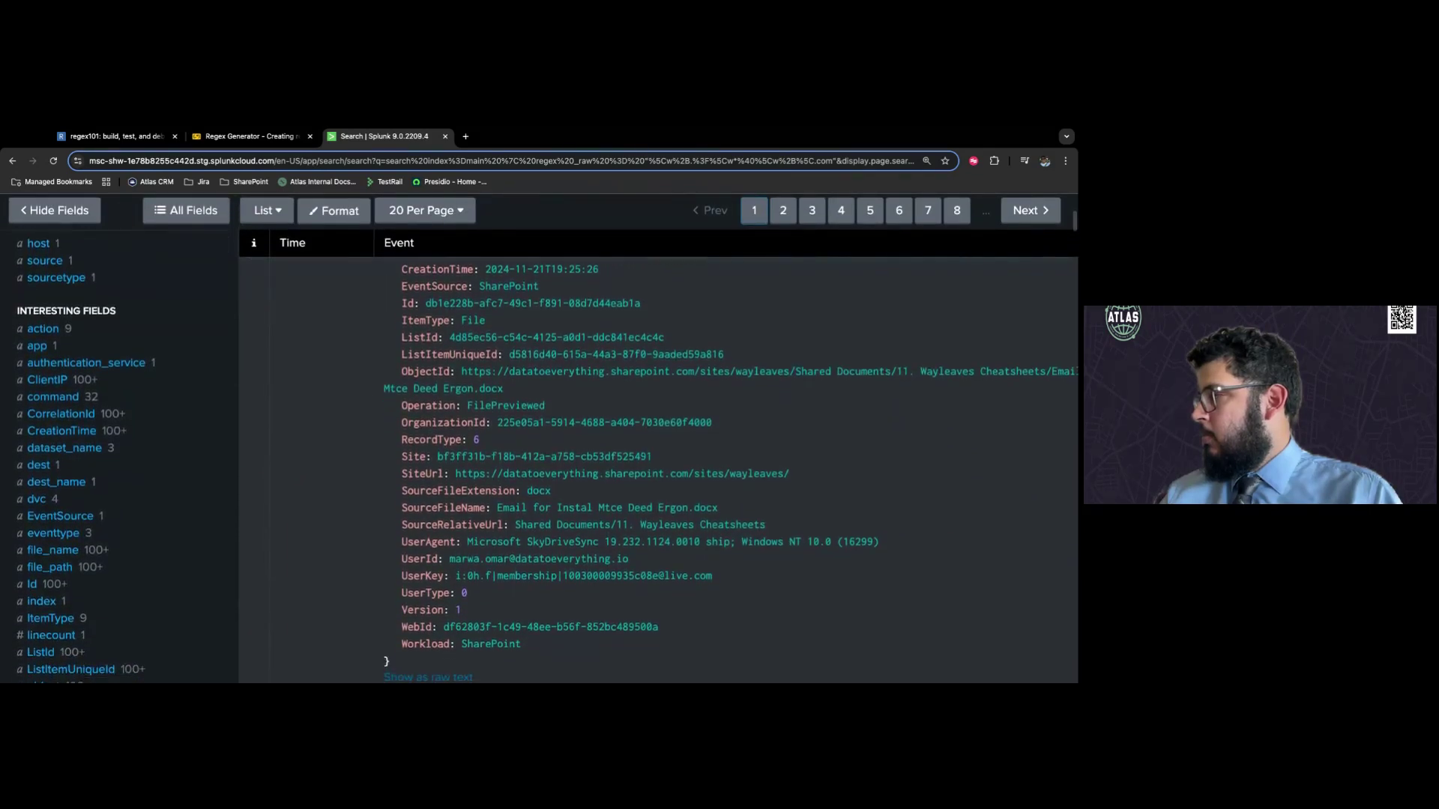
{"action": "scroll", "coordinate": [450, 410], "scroll_direction": "up", "scroll_amount": 1}
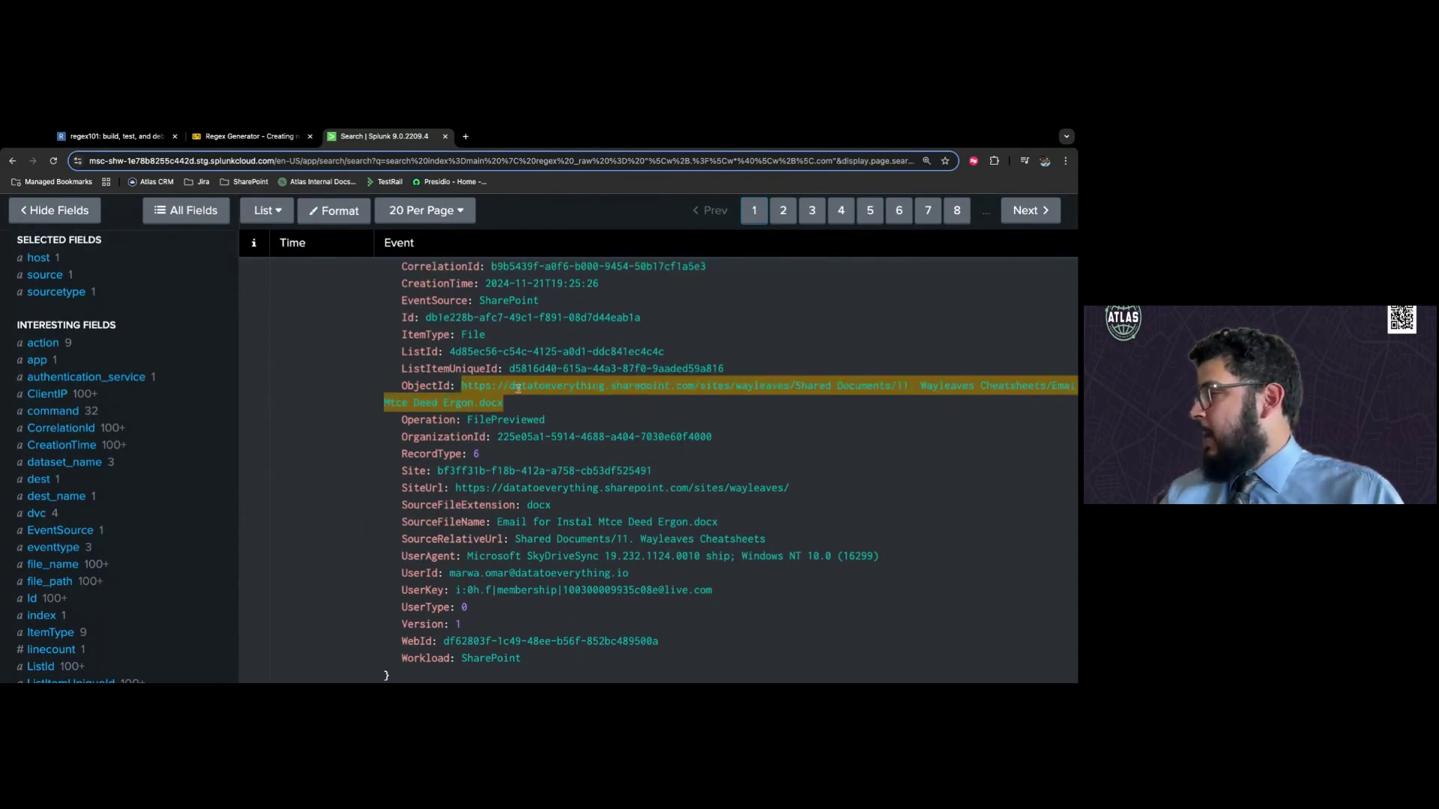
{"action": "left_click", "coordinate": [672, 389]}
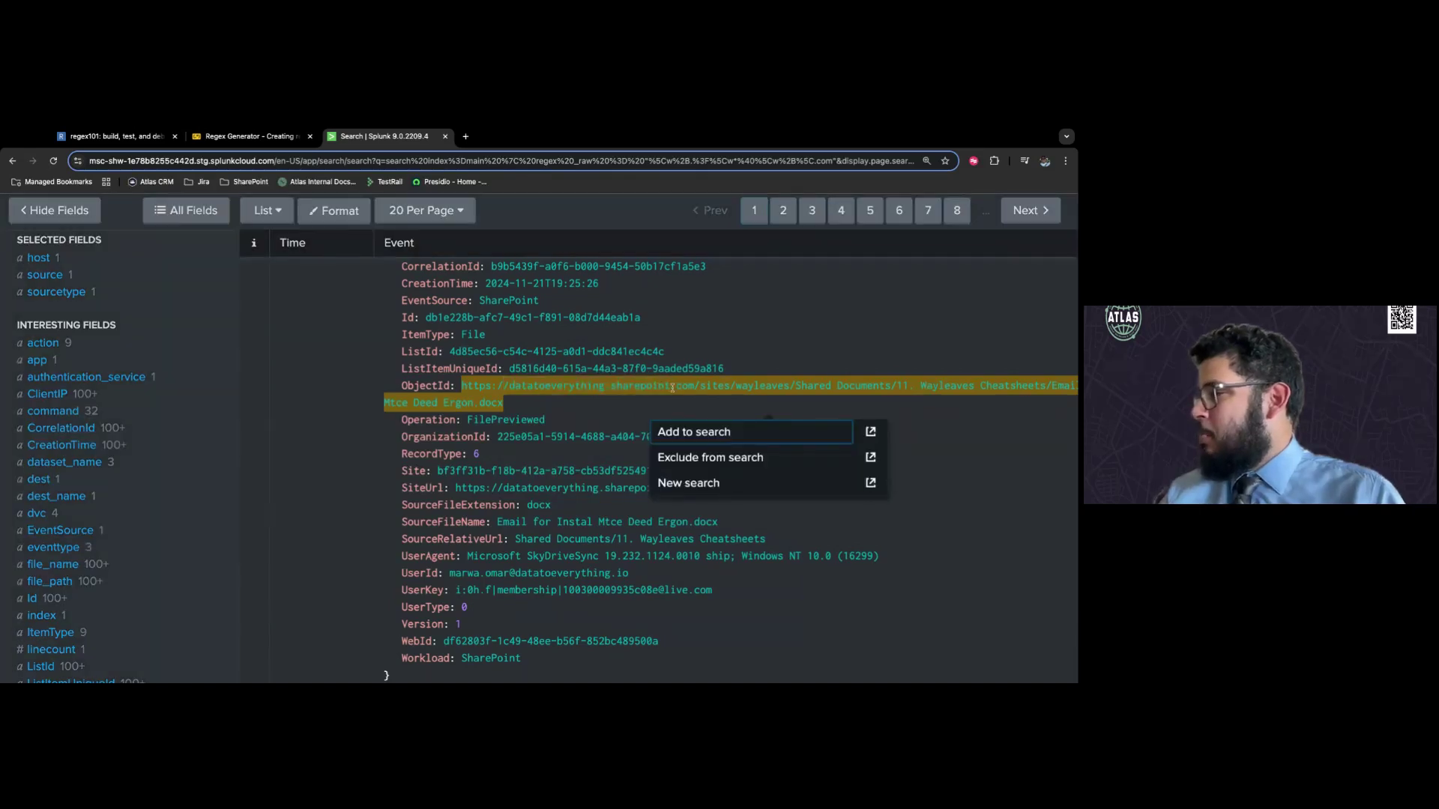
{"action": "scroll", "coordinate": [641, 410], "scroll_direction": "down", "scroll_amount": 3}
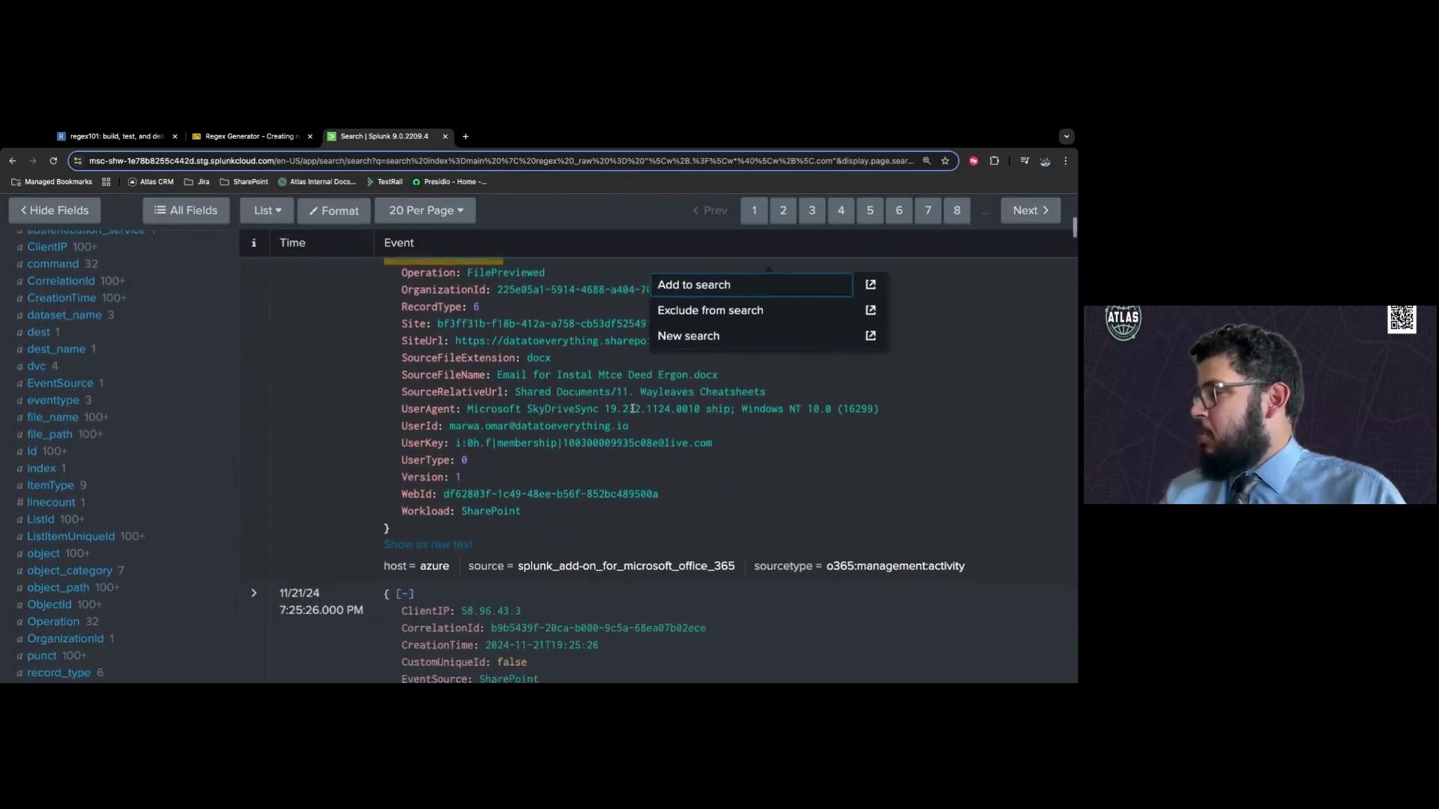
{"action": "scroll", "coordinate": [632, 409], "scroll_direction": "down", "scroll_amount": 2}
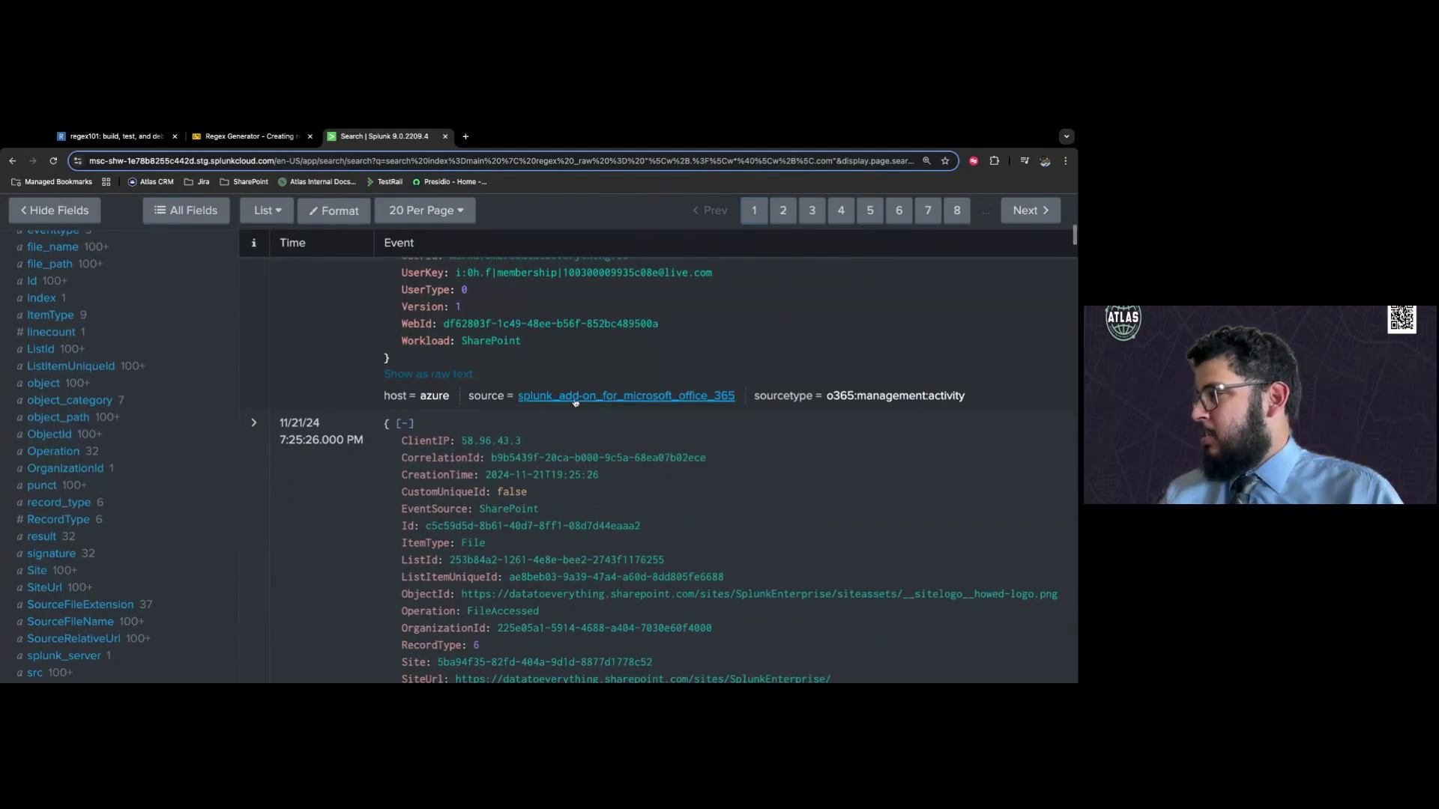
{"action": "scroll", "coordinate": [575, 403], "scroll_direction": "down", "scroll_amount": 1}
{"action": "scroll", "coordinate": [575, 401], "scroll_direction": "up", "scroll_amount": 10}
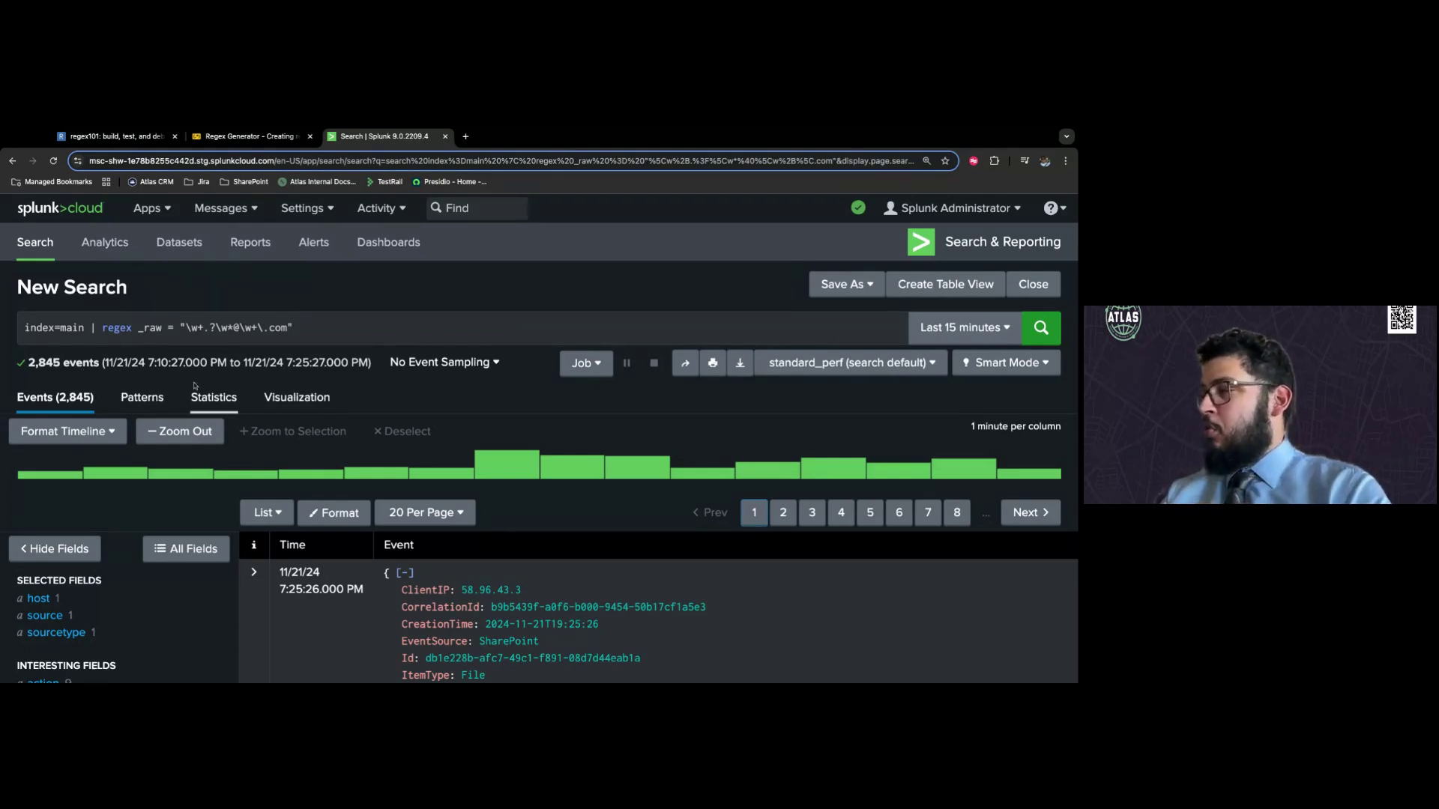
{"action": "scroll", "coordinate": [251, 406], "scroll_direction": "down", "scroll_amount": 1}
{"action": "scroll", "coordinate": [251, 405], "scroll_direction": "down", "scroll_amount": 2}
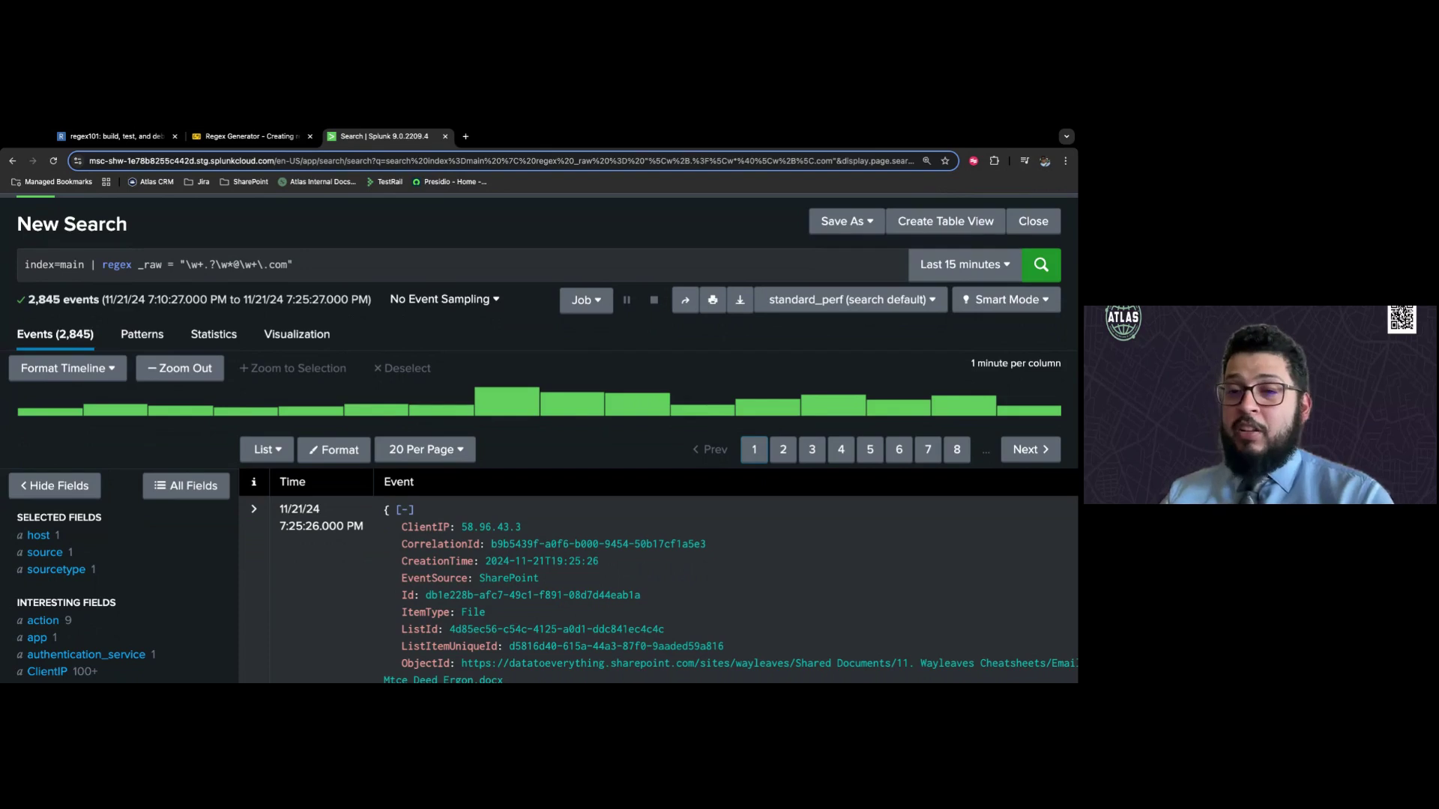
{"action": "mouse_move", "coordinate": [222, 408]}
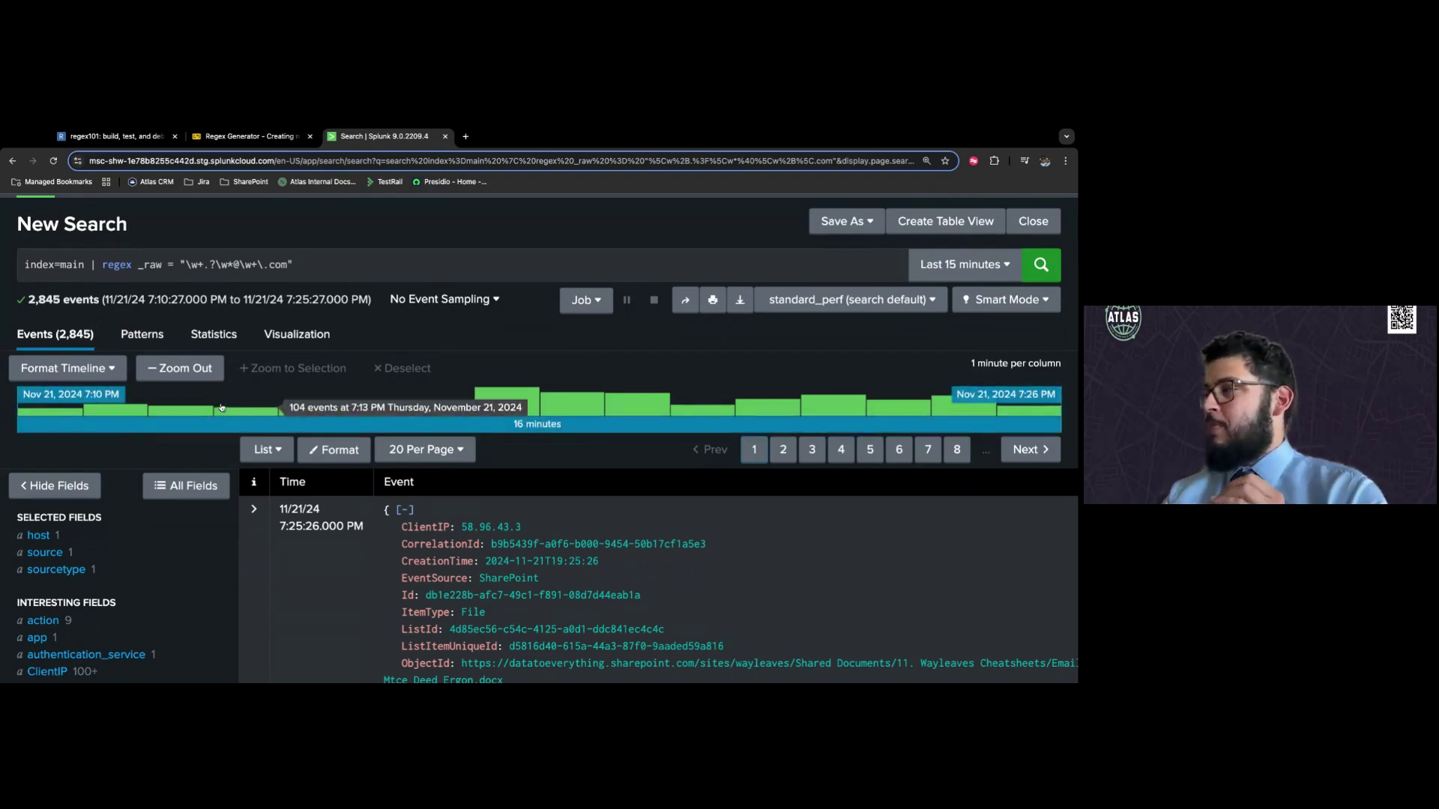
{"action": "scroll", "coordinate": [266, 415], "scroll_direction": "down", "scroll_amount": 1}
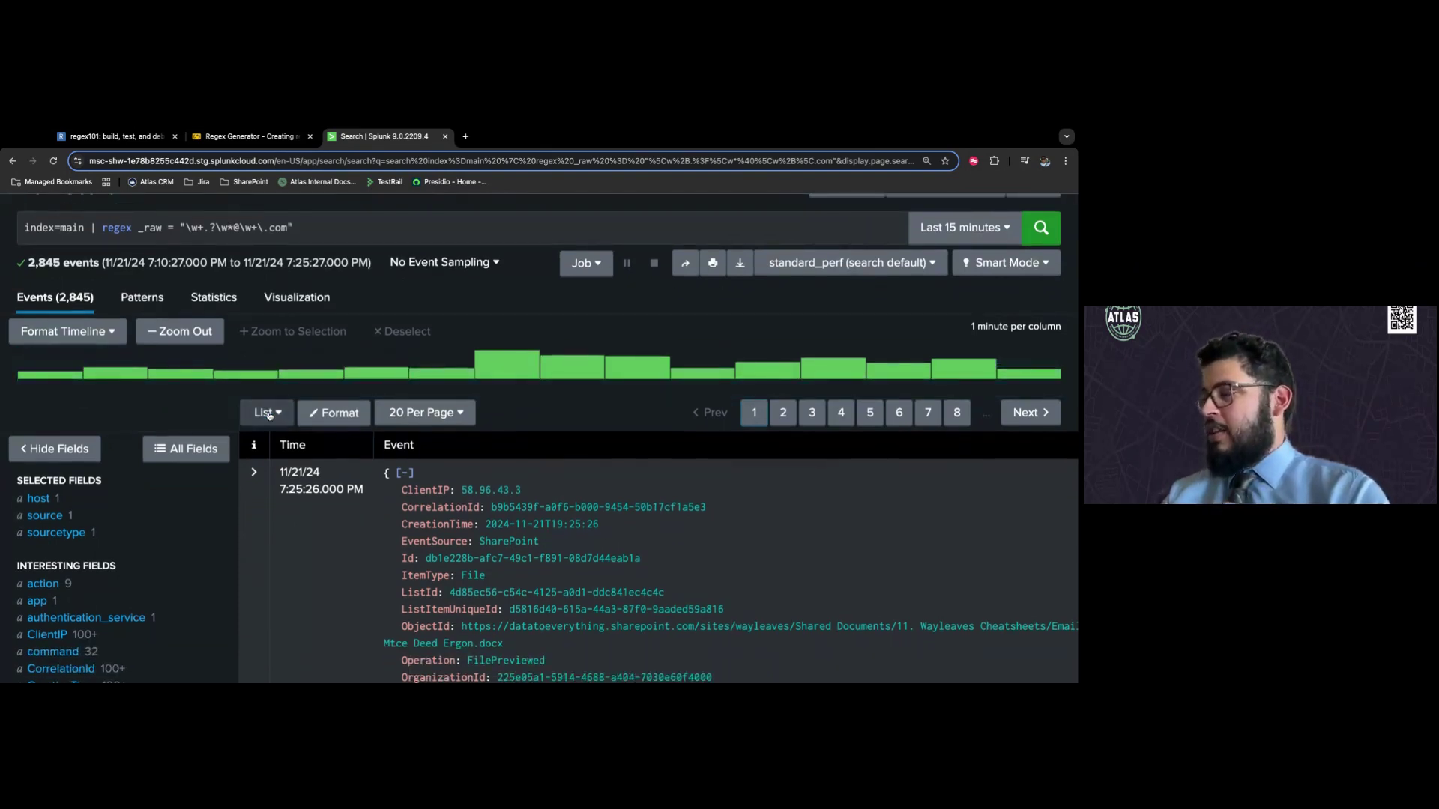